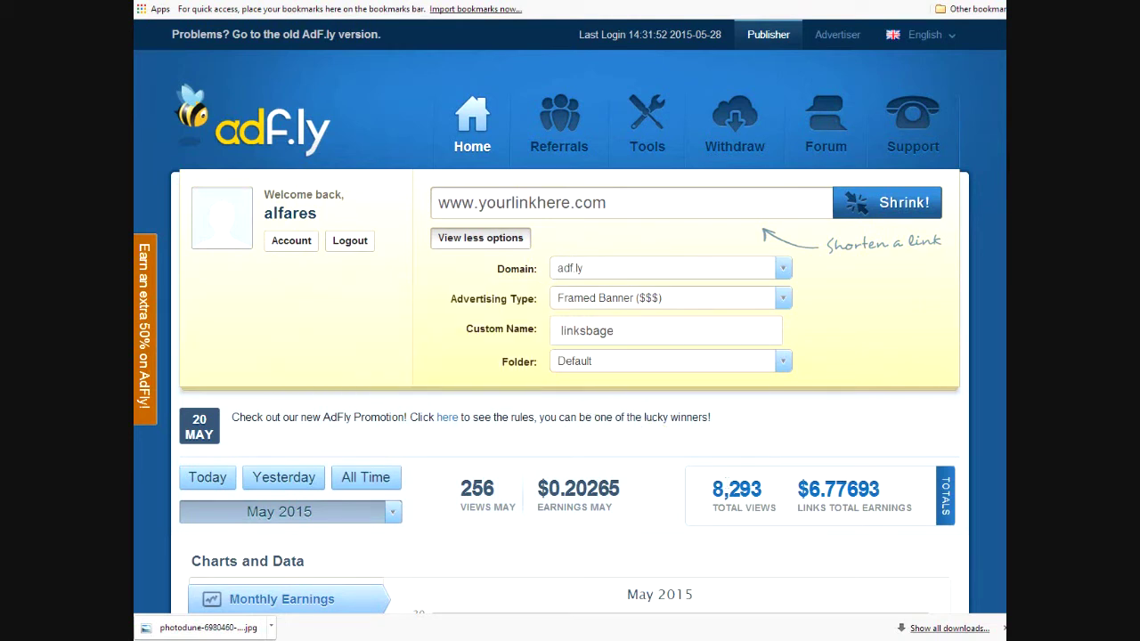
Step: Review the home page's Monthly Earnings chart for May 2015 and the Your Links list
scroll(571, 320, "down", 6)
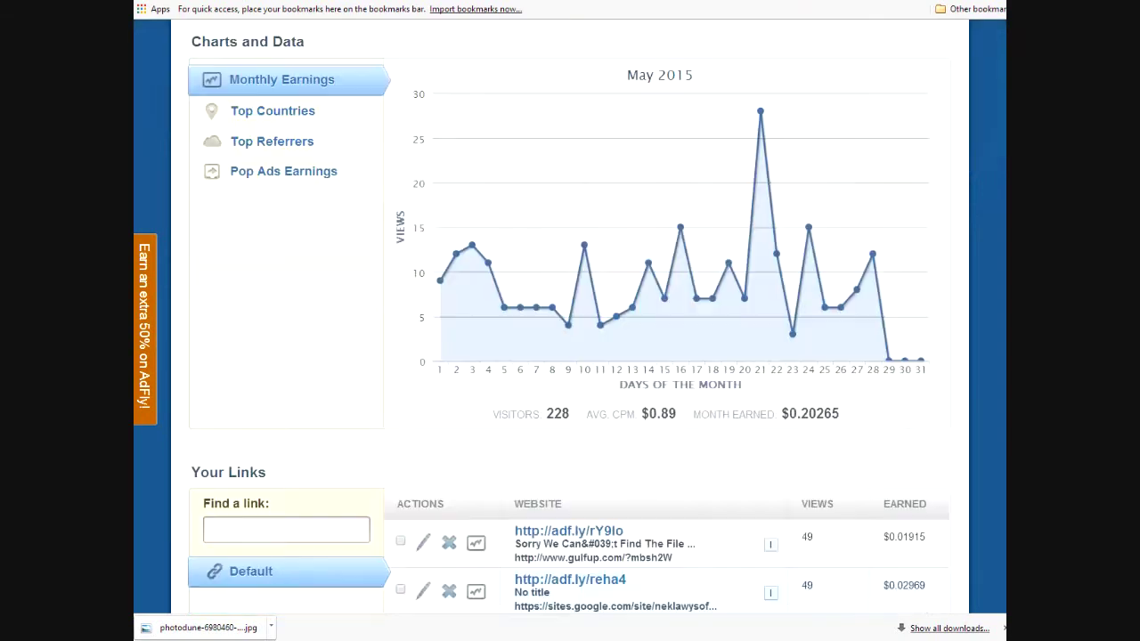
scroll(958, 166, "up", 1)
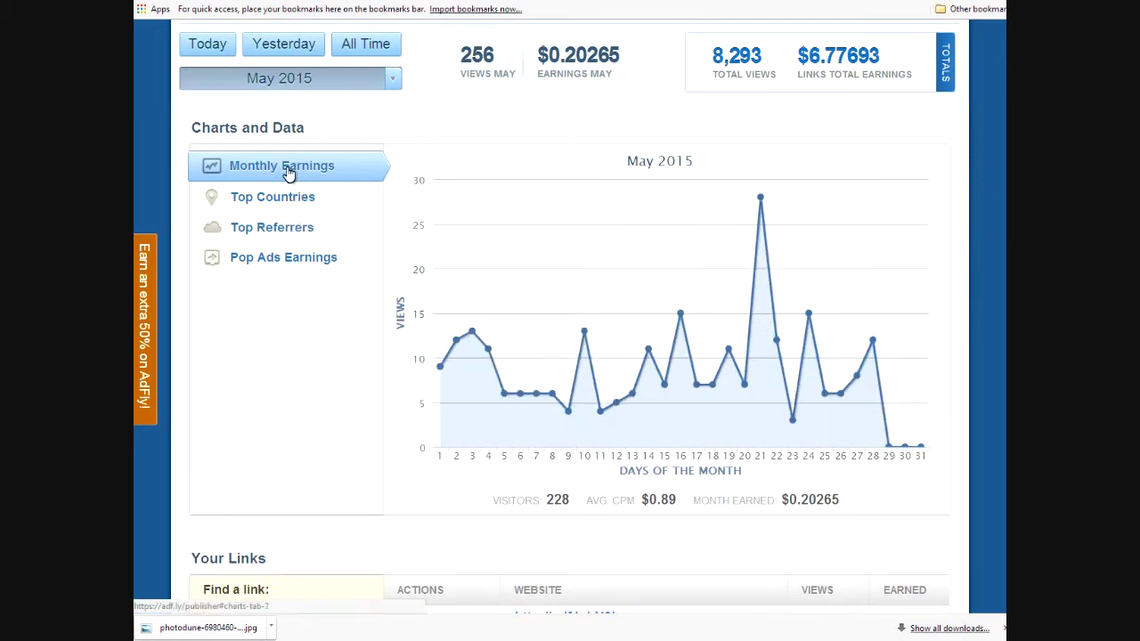
scroll(571, 321, "up", 5)
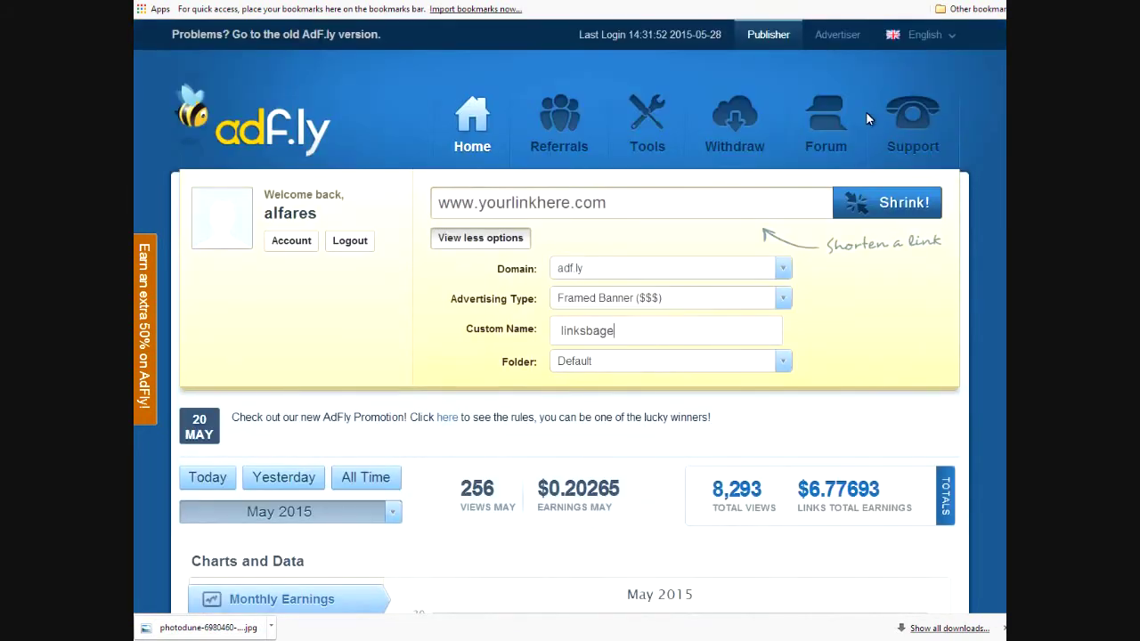
left_click(638, 123)
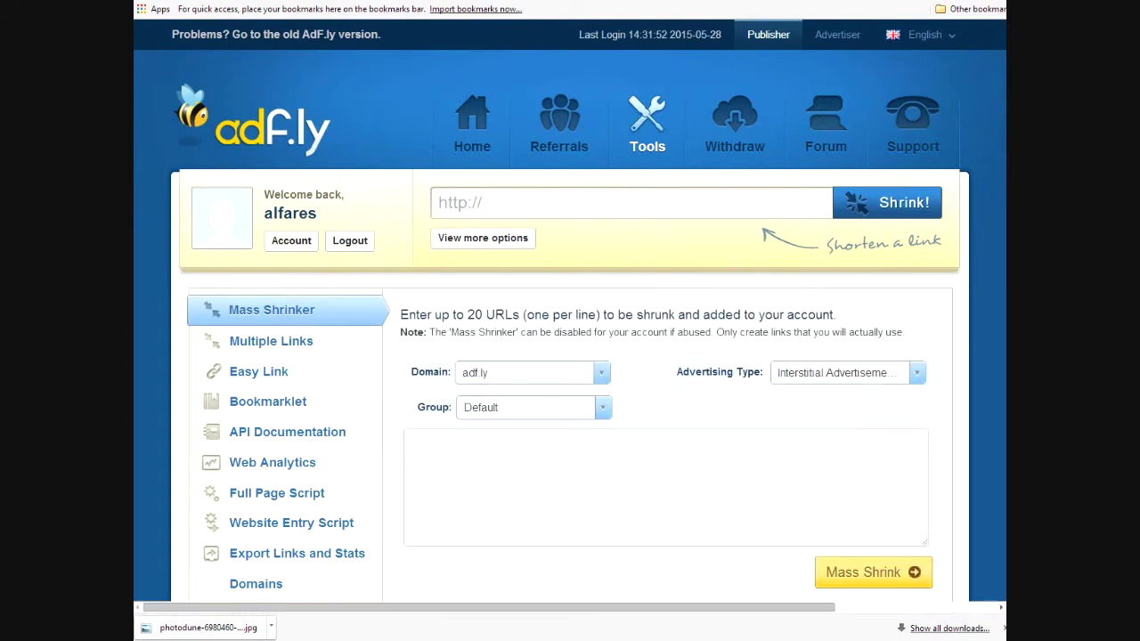
scroll(571, 357, "down", 1)
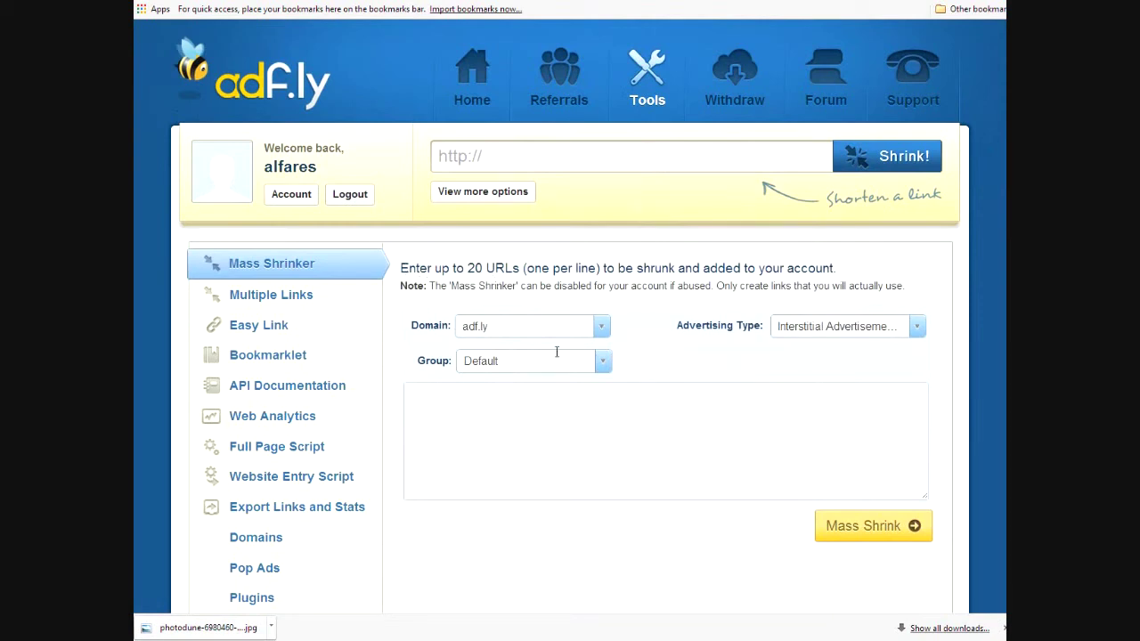
left_click(493, 444)
type("www.yourlinkhere.com www.yourlinkhere.com www.yourlinkhere.com www.yourlinkhere.com www.yourlinkhere.com")
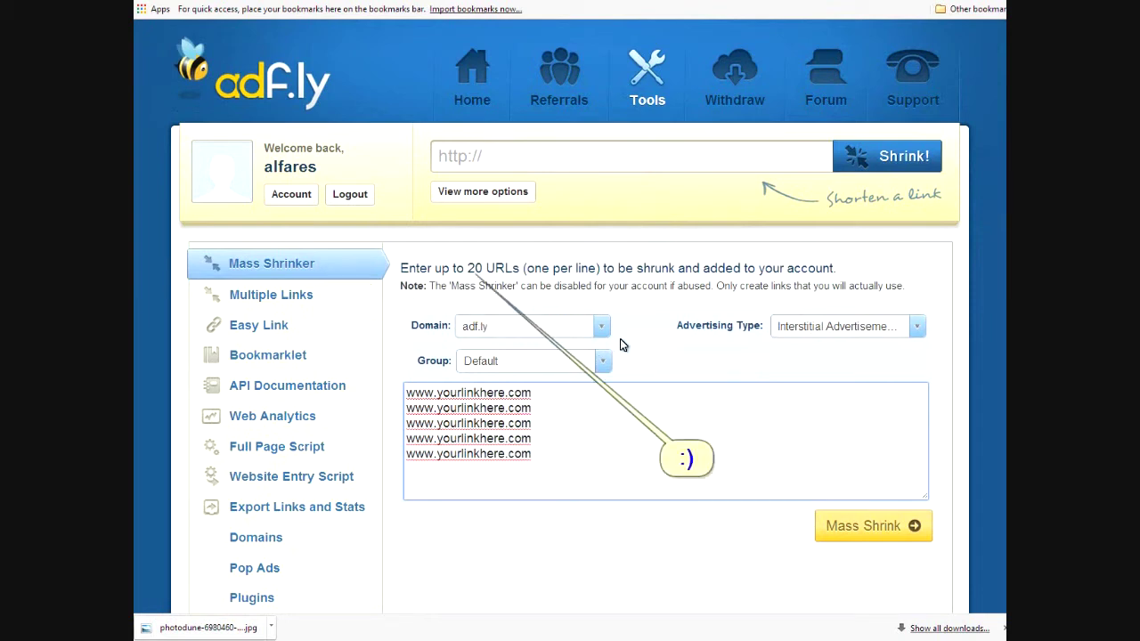
Step: Check the domain, advertising type and group options, keeping adf.ly, Interstitial Advertisement and Default, and mass-shrink the five links
left_click(602, 327)
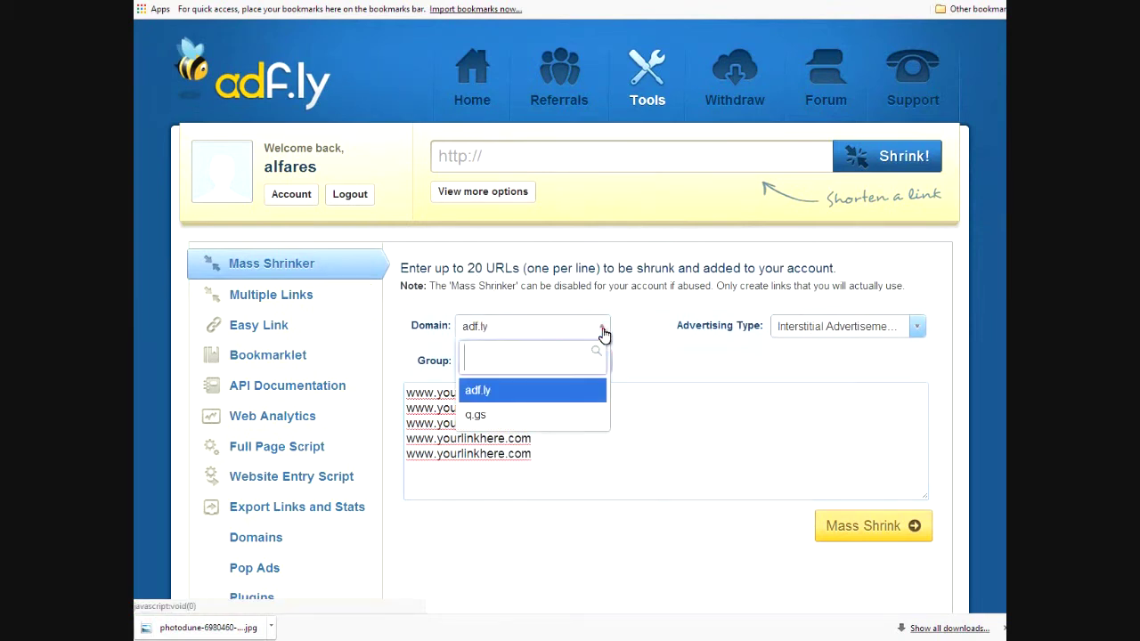
left_click(659, 359)
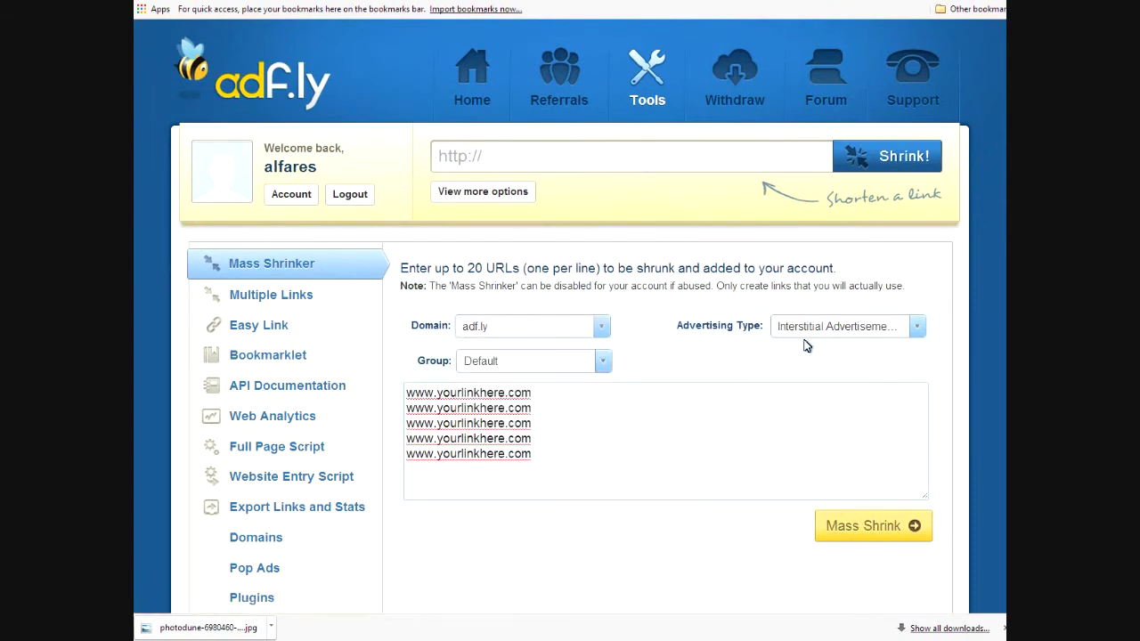
left_click(918, 331)
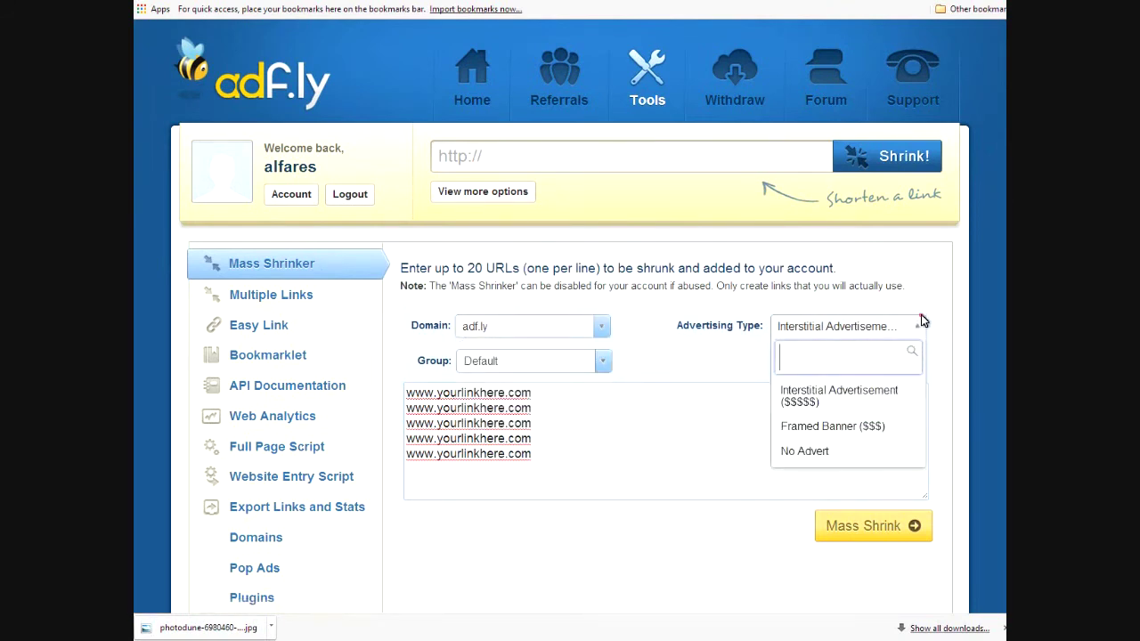
left_click(920, 322)
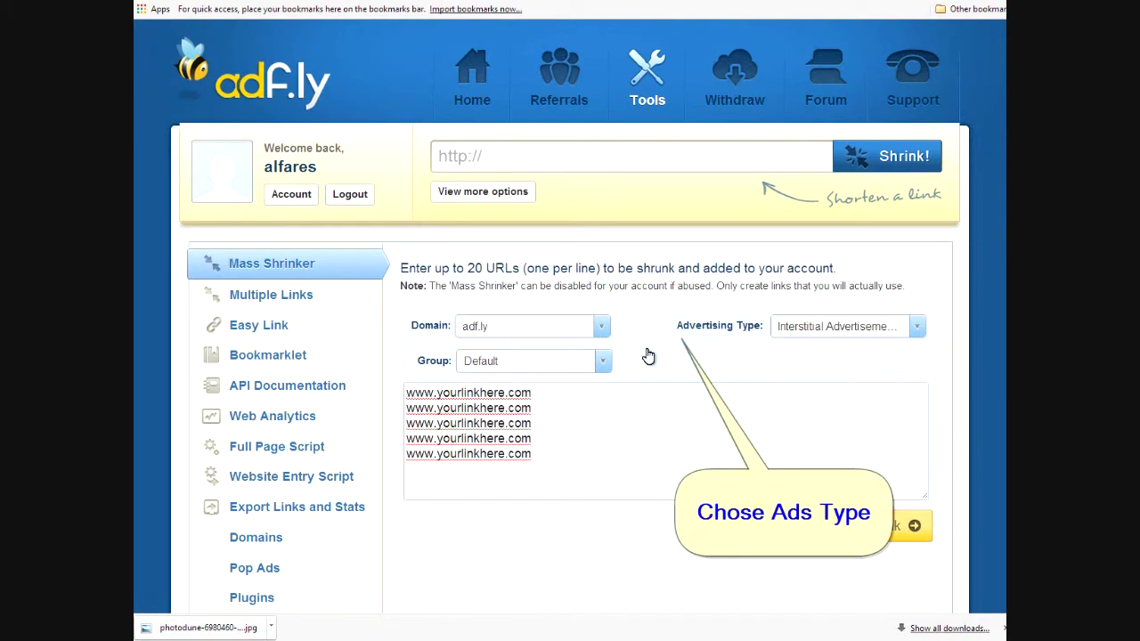
left_click(552, 366)
left_click(647, 347)
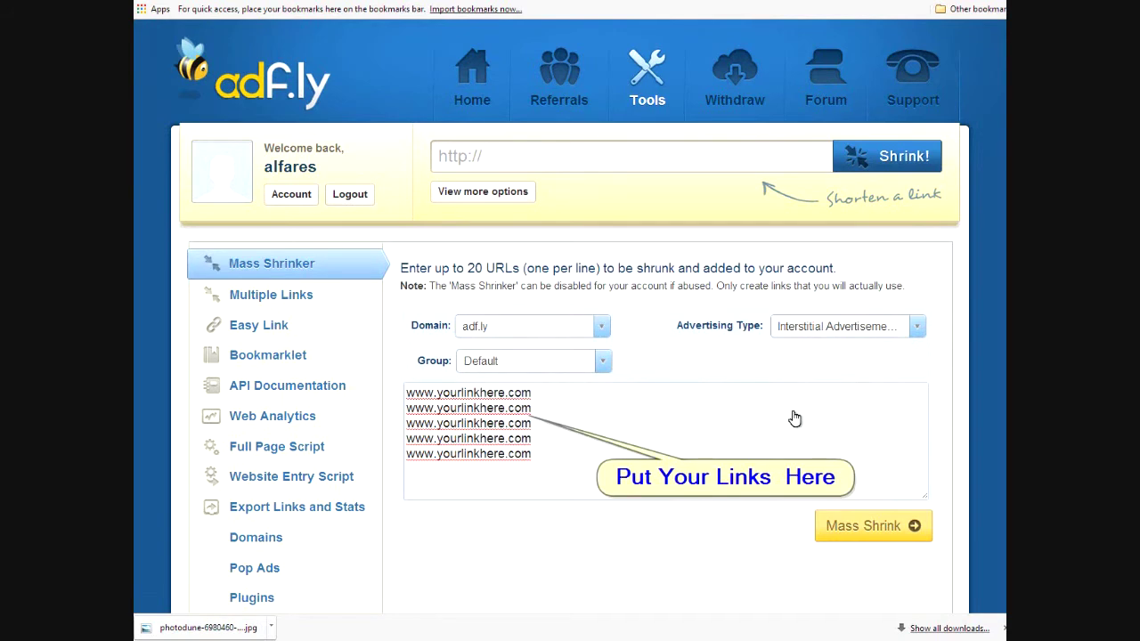
left_click(880, 533)
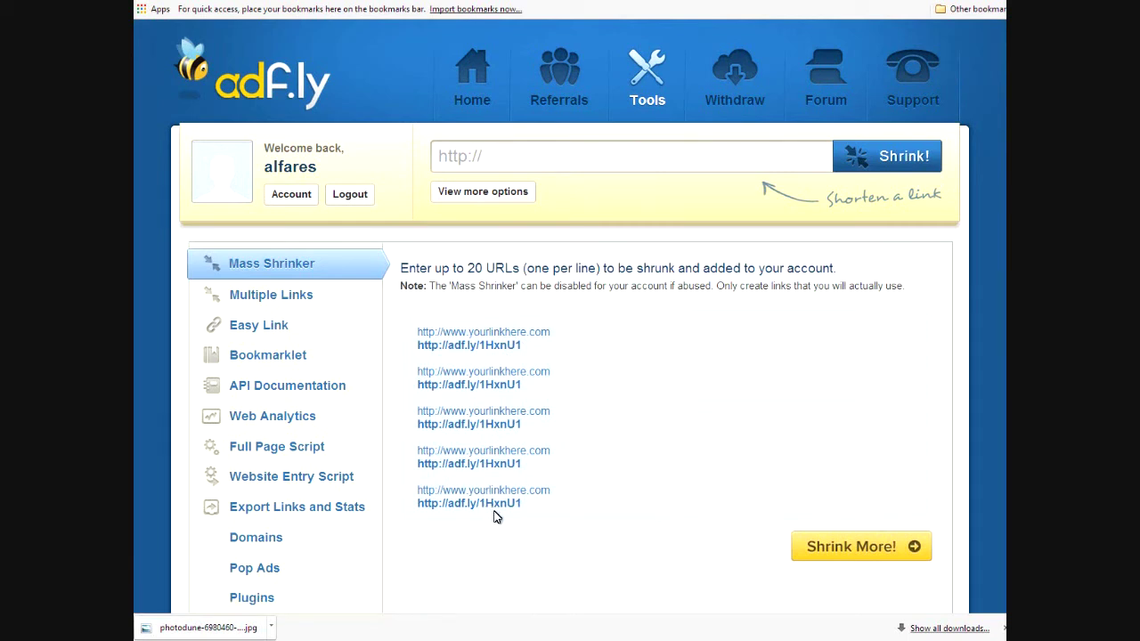
Step: Examine the Multiple Links tool's markup examples and the Easy Link page's standard and banner link formats
left_click(286, 304)
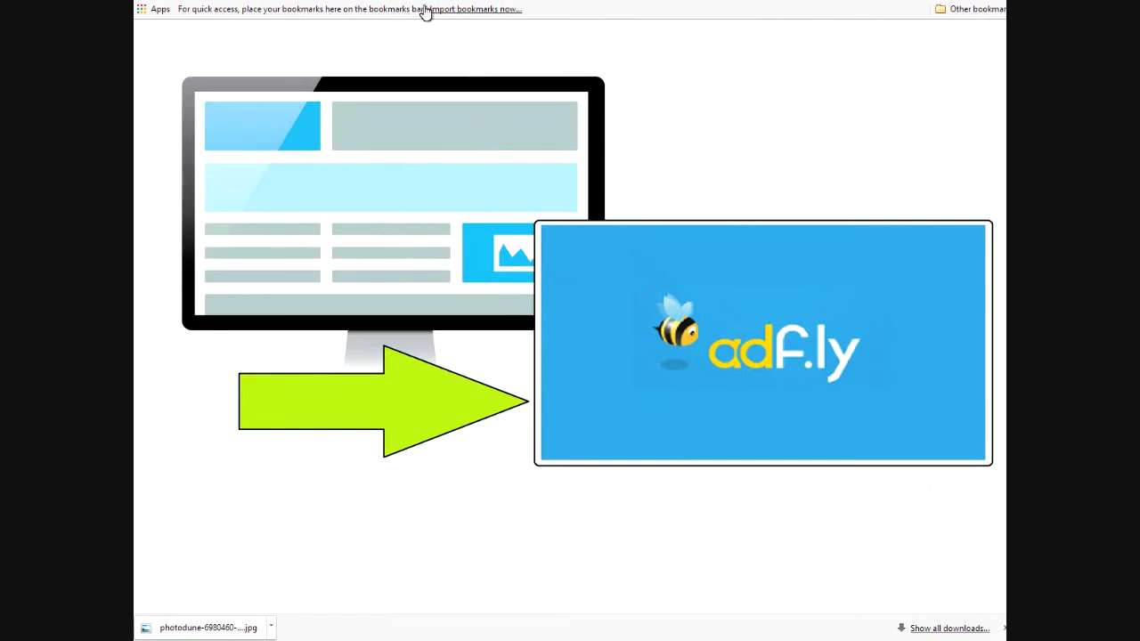
left_click(267, 0)
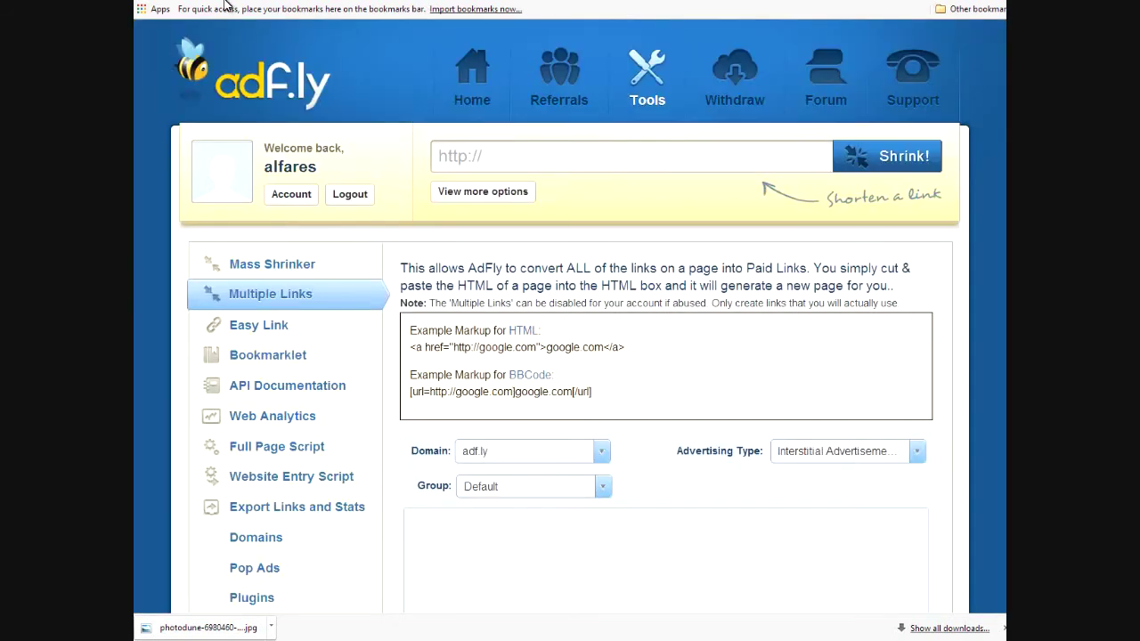
left_click(259, 327)
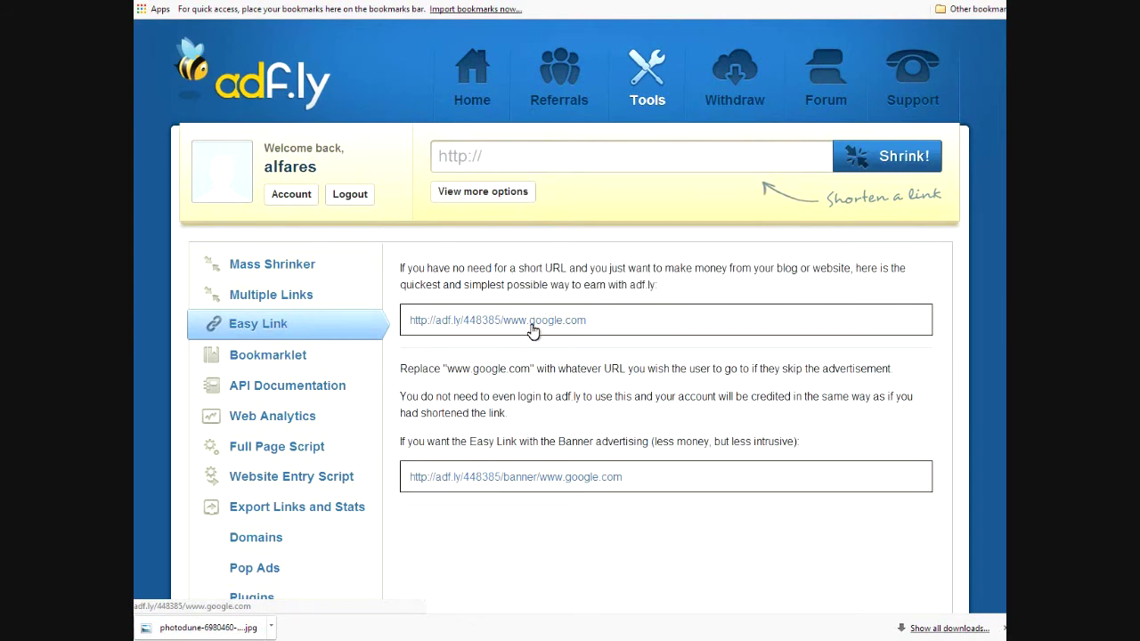
left_click_drag(570, 322, 616, 330)
left_click(617, 331)
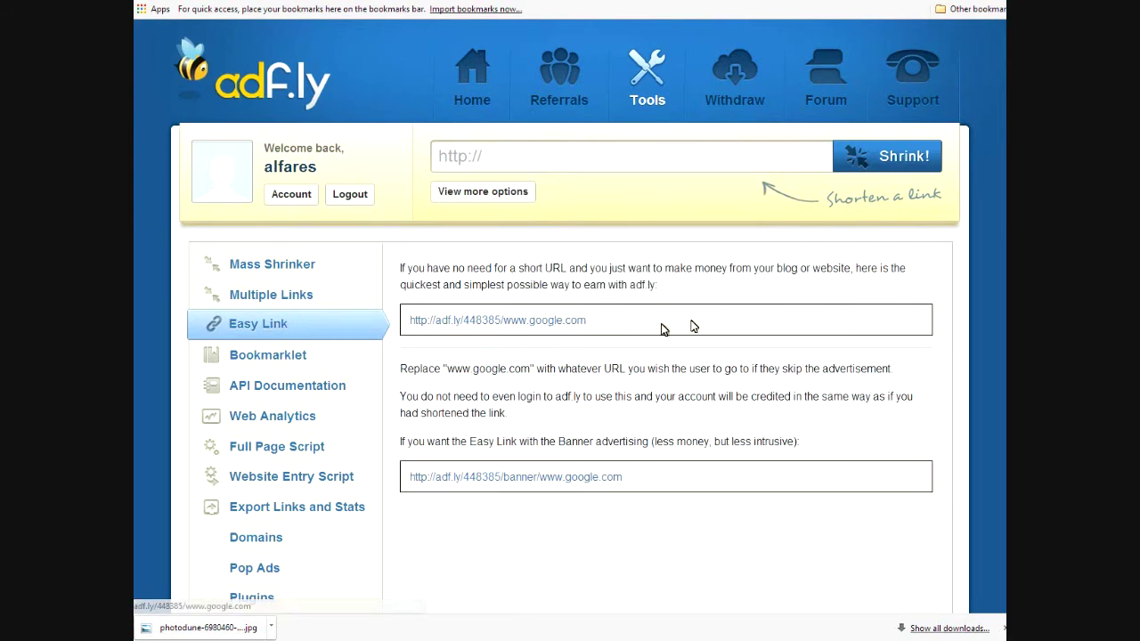
left_click(500, 329)
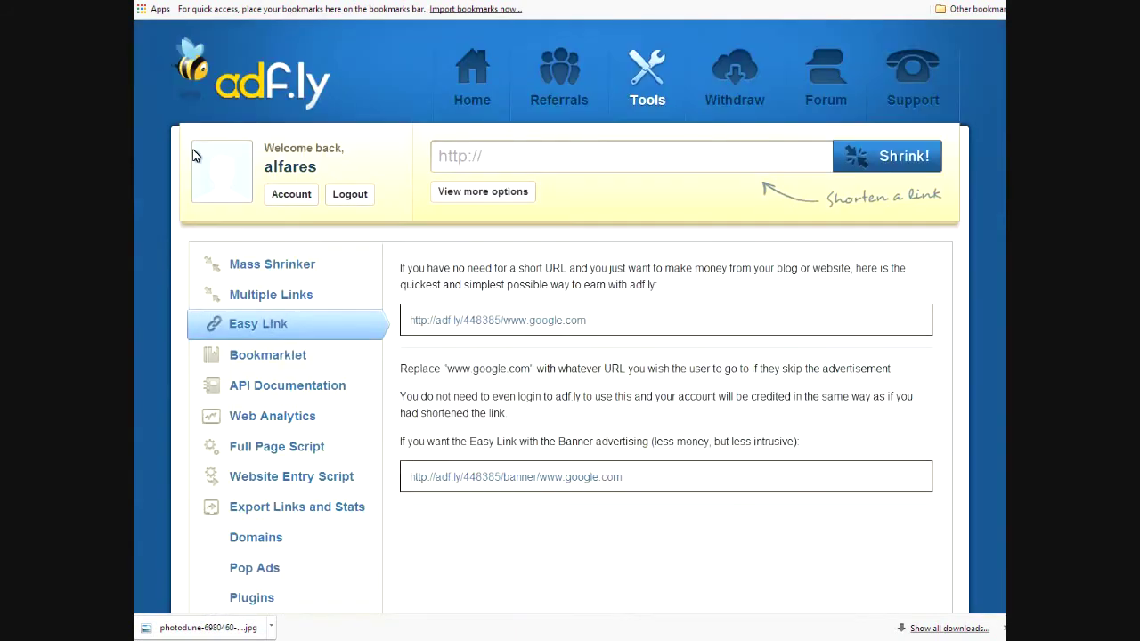
Step: Open the Bookmarklet tool and add the "Shorten with adf.ly!" link to the browser's bookmarks bar
left_click(290, 356)
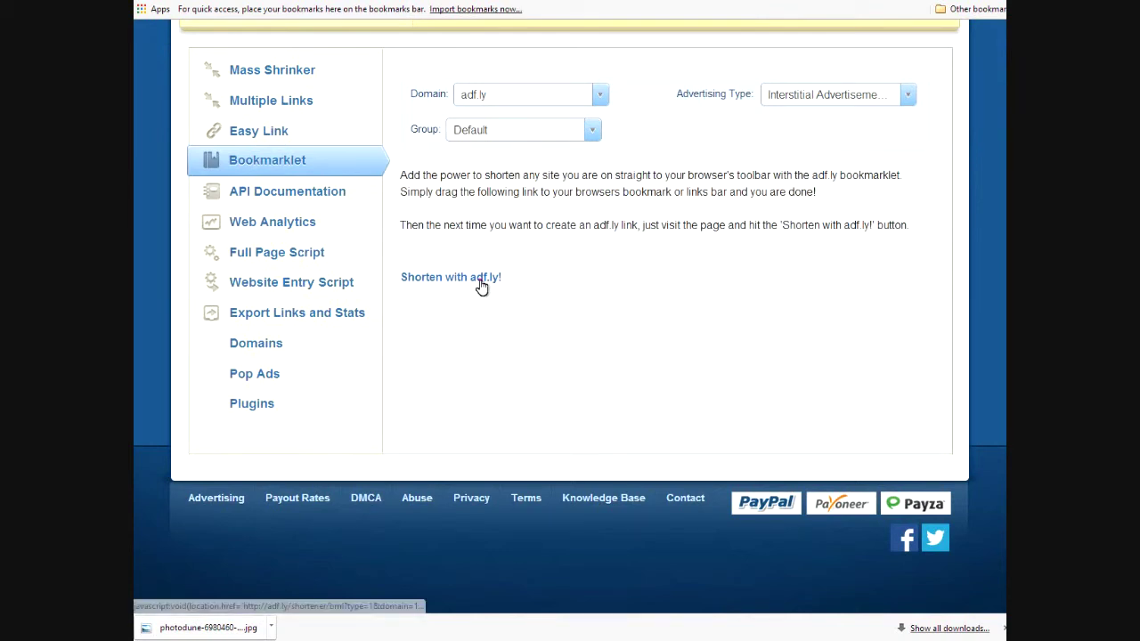
left_click_drag(481, 285, 439, 26)
left_click_drag(408, 9, 406, 11)
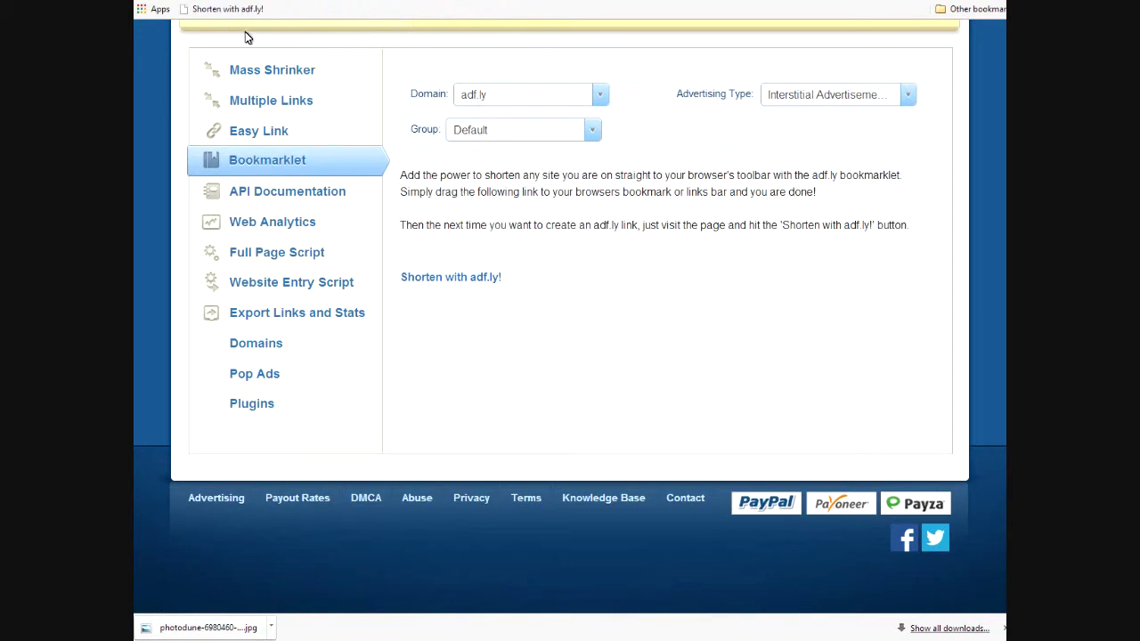
Step: Try the "Shorten with adf.ly!" bookmarklet and paste the copied link into the home page's link-shortening field
left_click(255, 12)
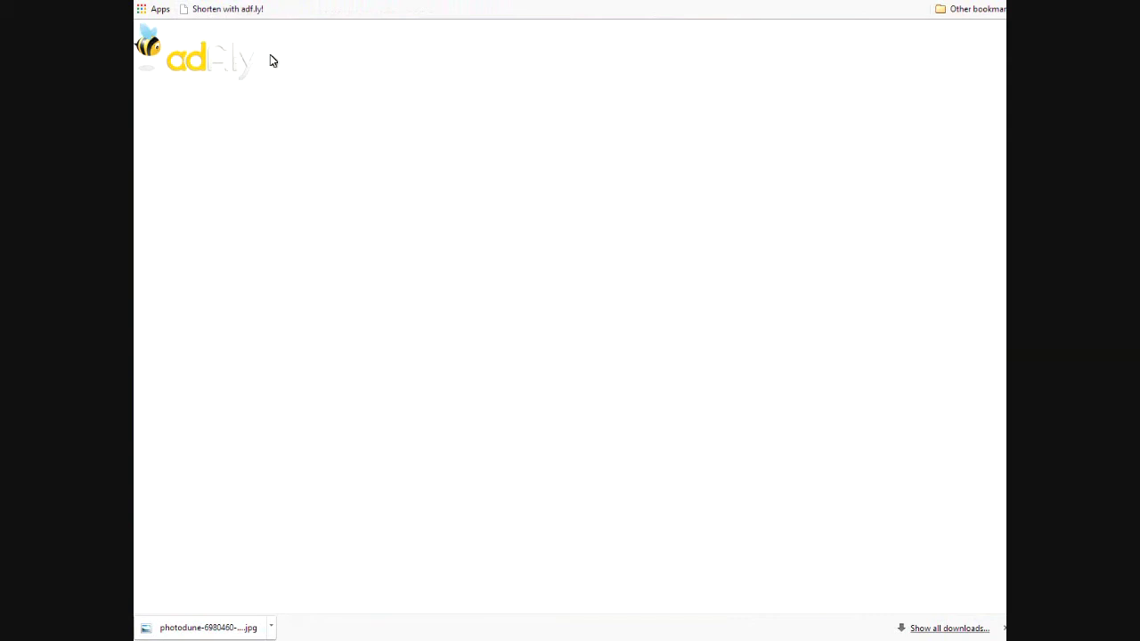
left_click(235, 9)
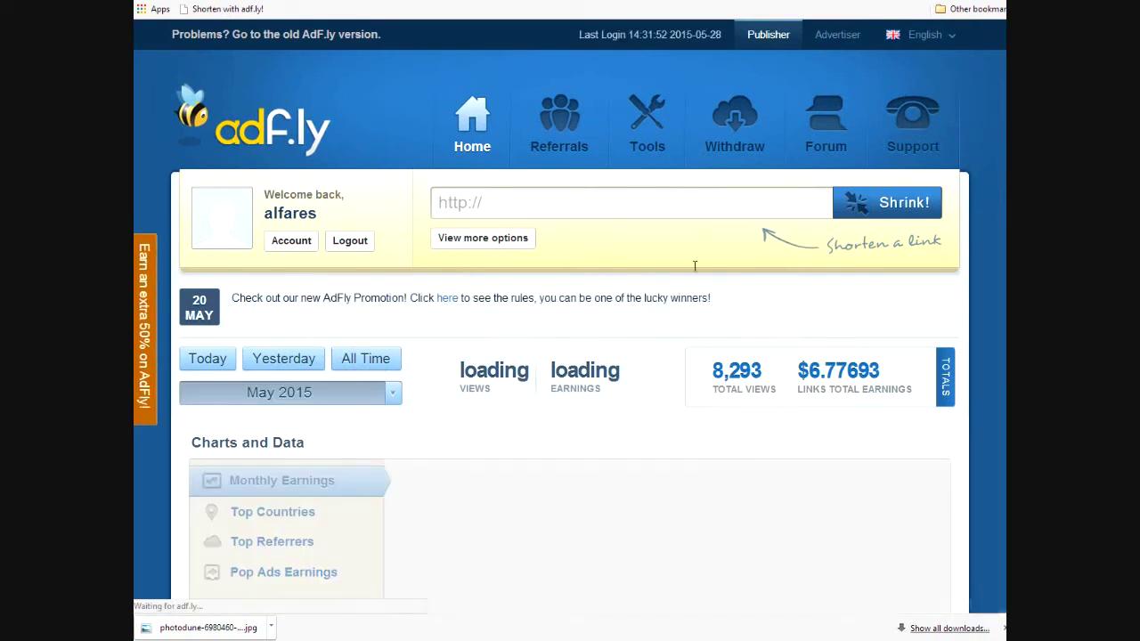
left_click(636, 198)
key("ctrl+v")
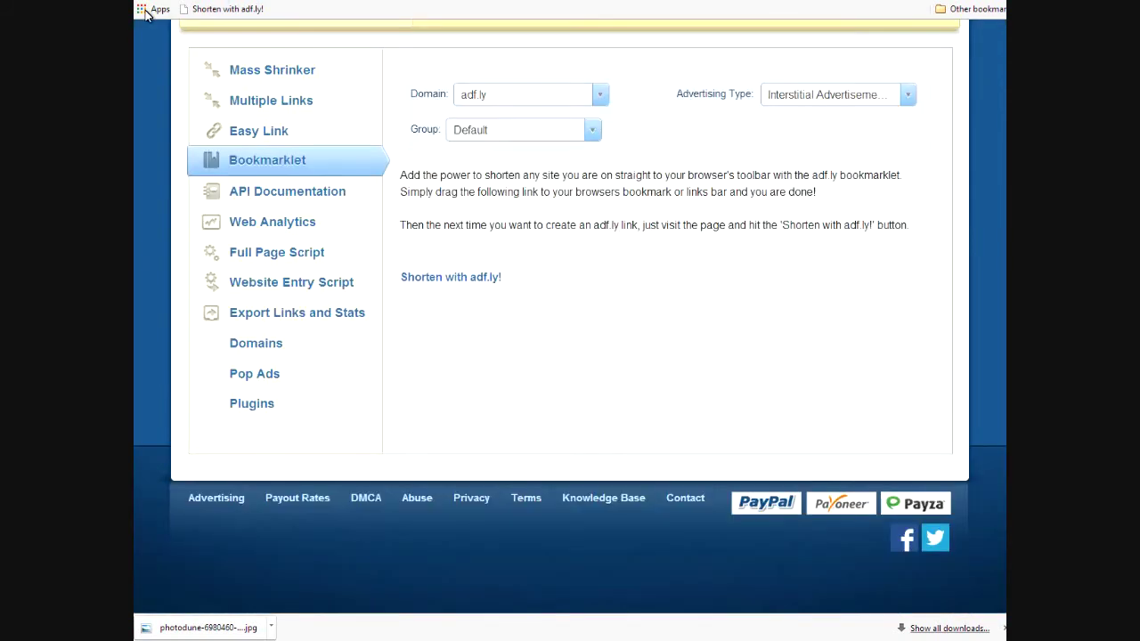
Step: Examine the API Documentation with its API key section and the Web Analytics page's Google Analytics and Piwik fields
left_click(251, 198)
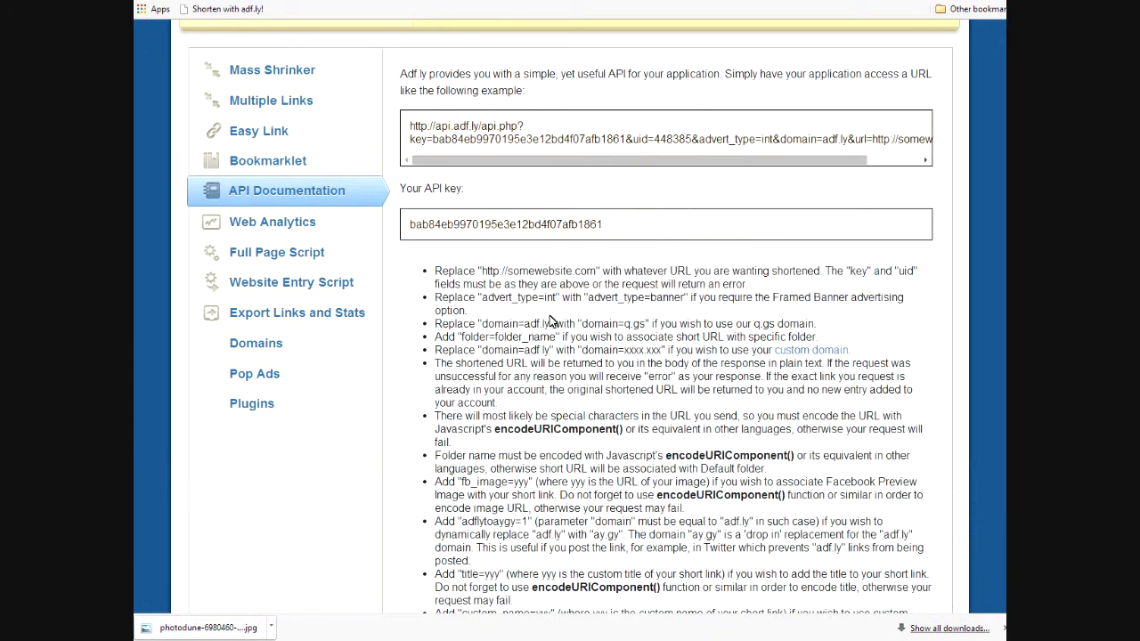
left_click_drag(502, 166, 532, 169)
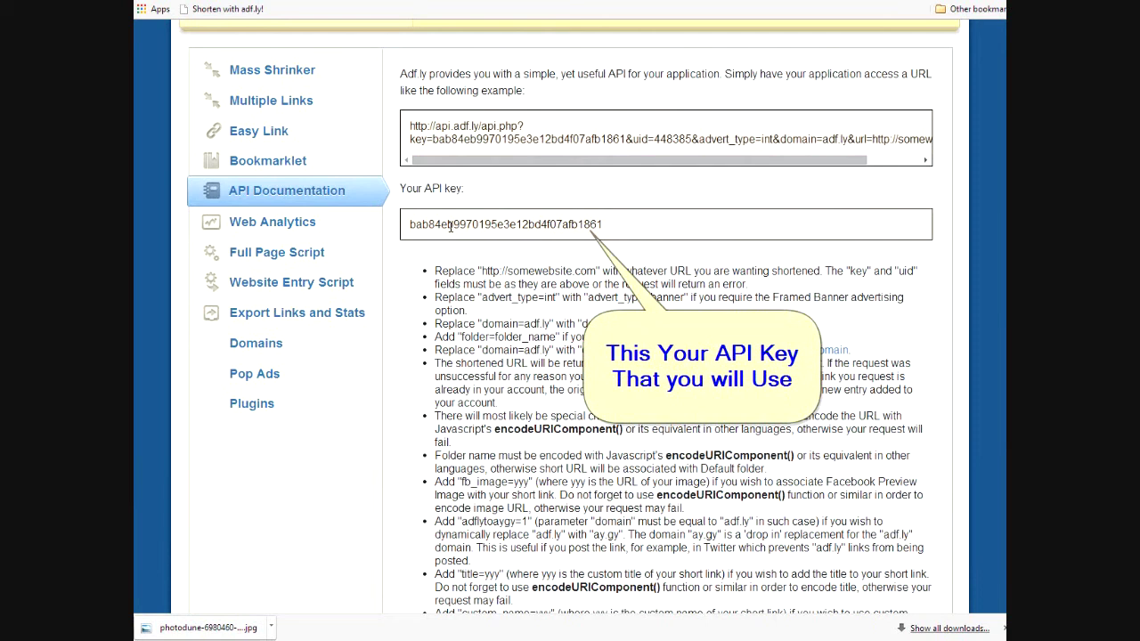
left_click(283, 229)
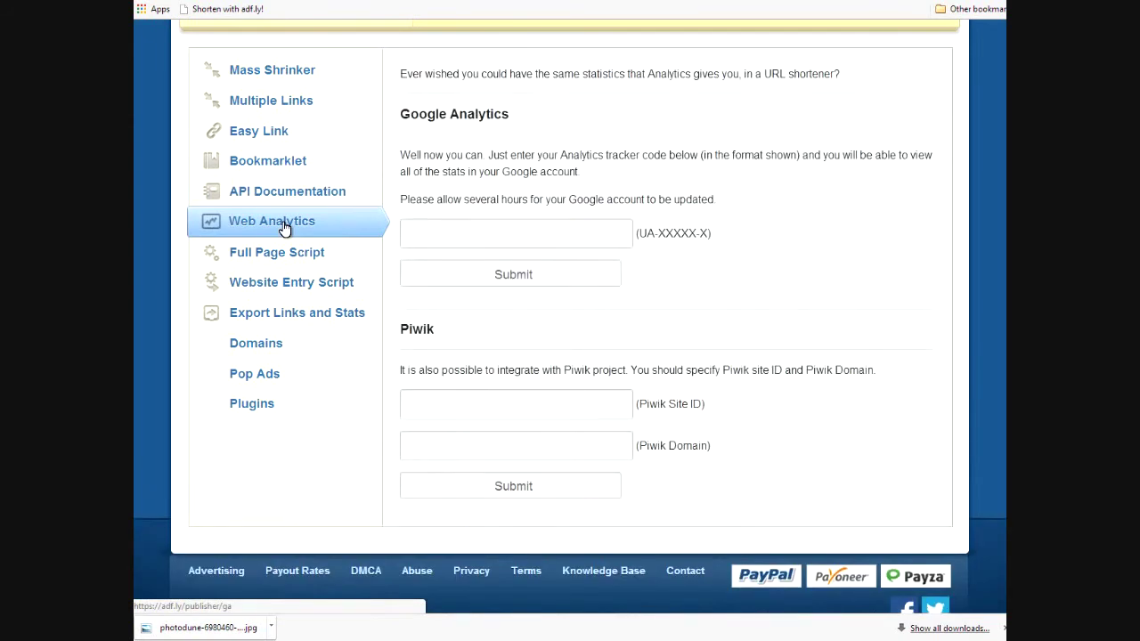
left_click(471, 245)
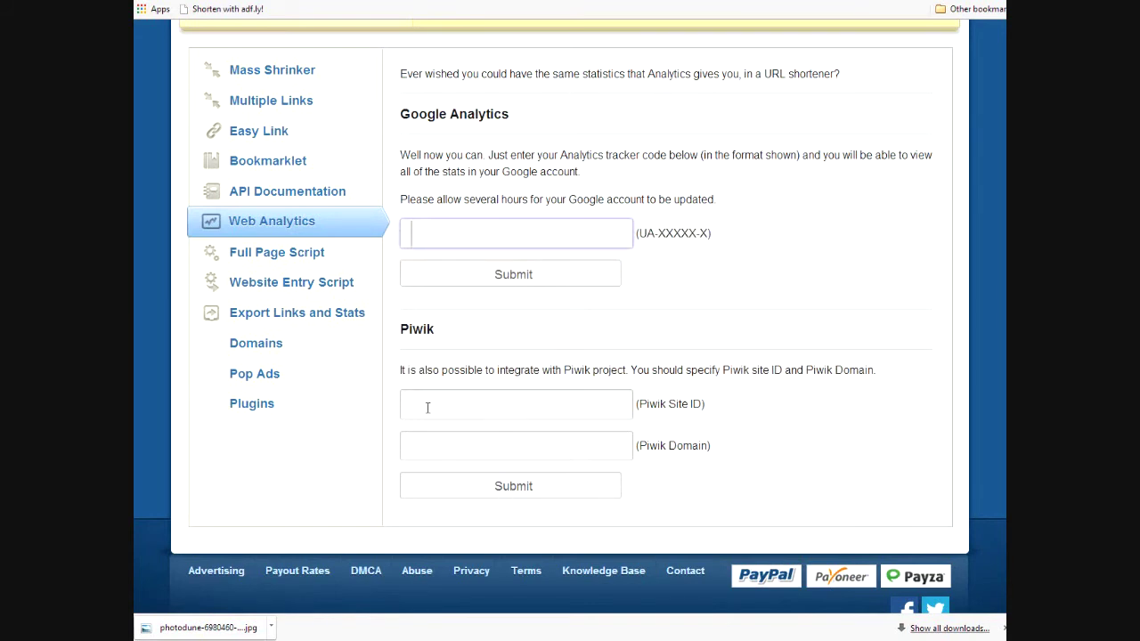
Step: Examine the code and instructions of the Full Page Script and the Website Entry Script
left_click(306, 264)
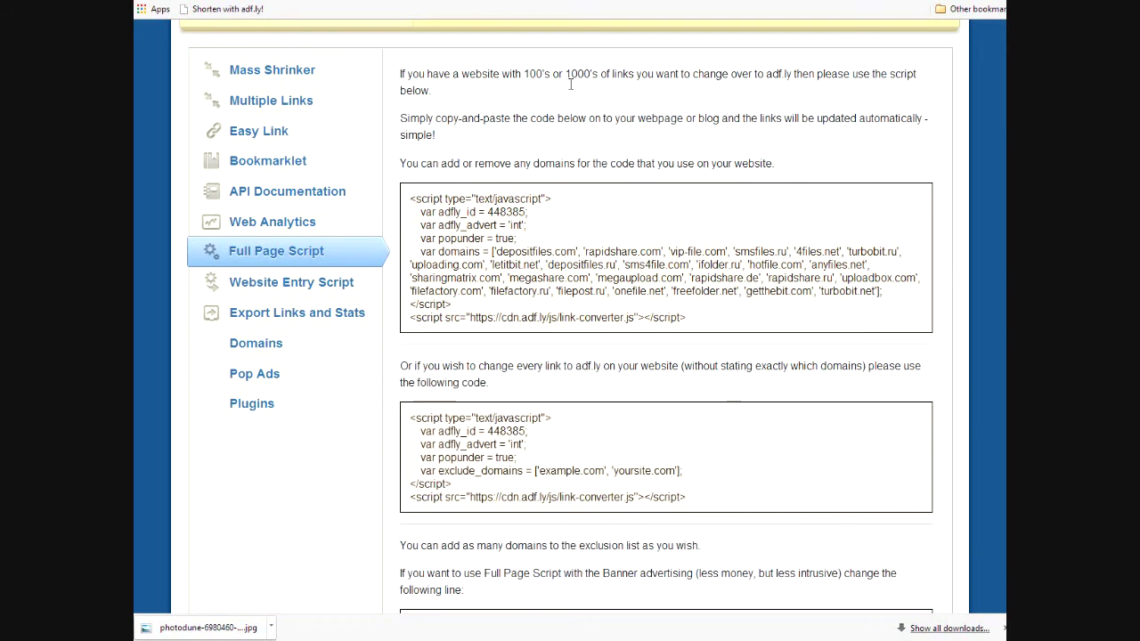
left_click(607, 3)
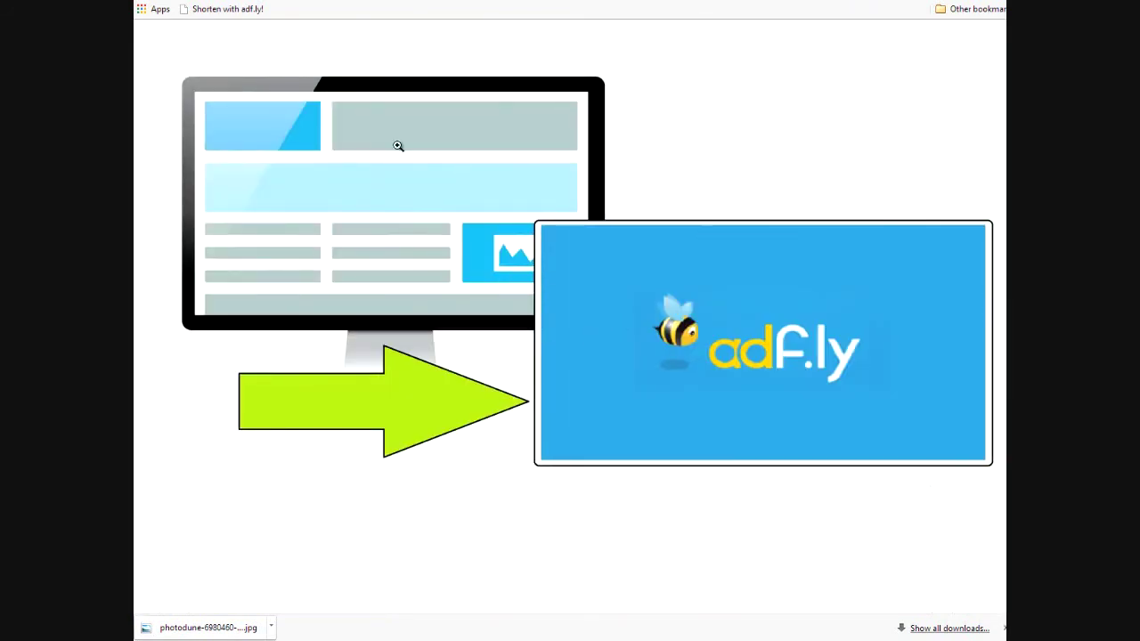
left_click(278, 2)
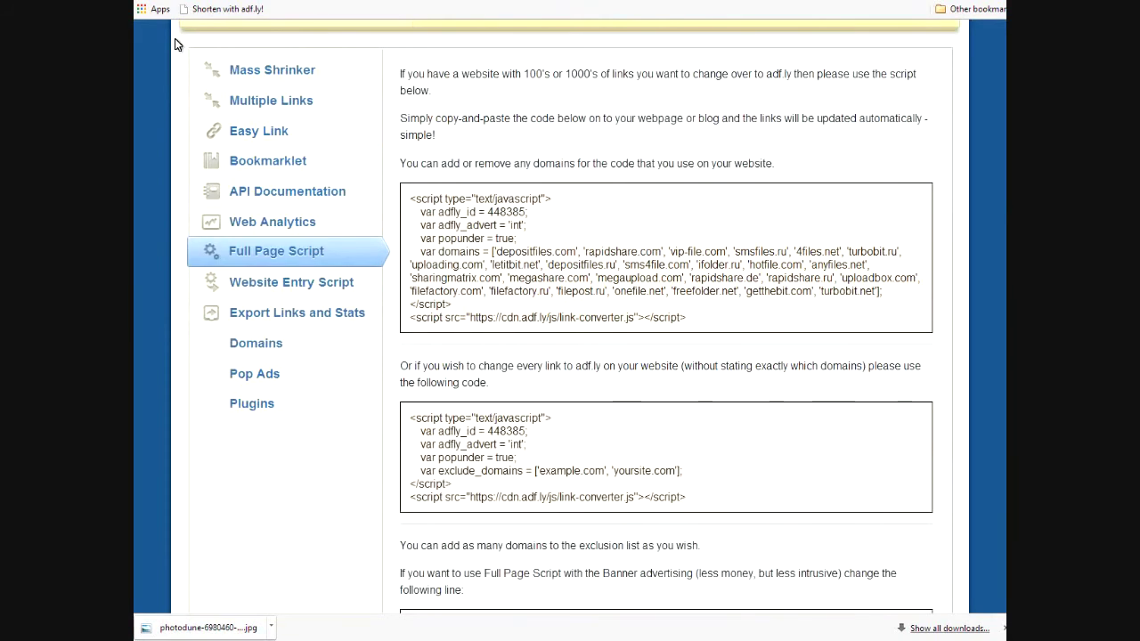
left_click(286, 283)
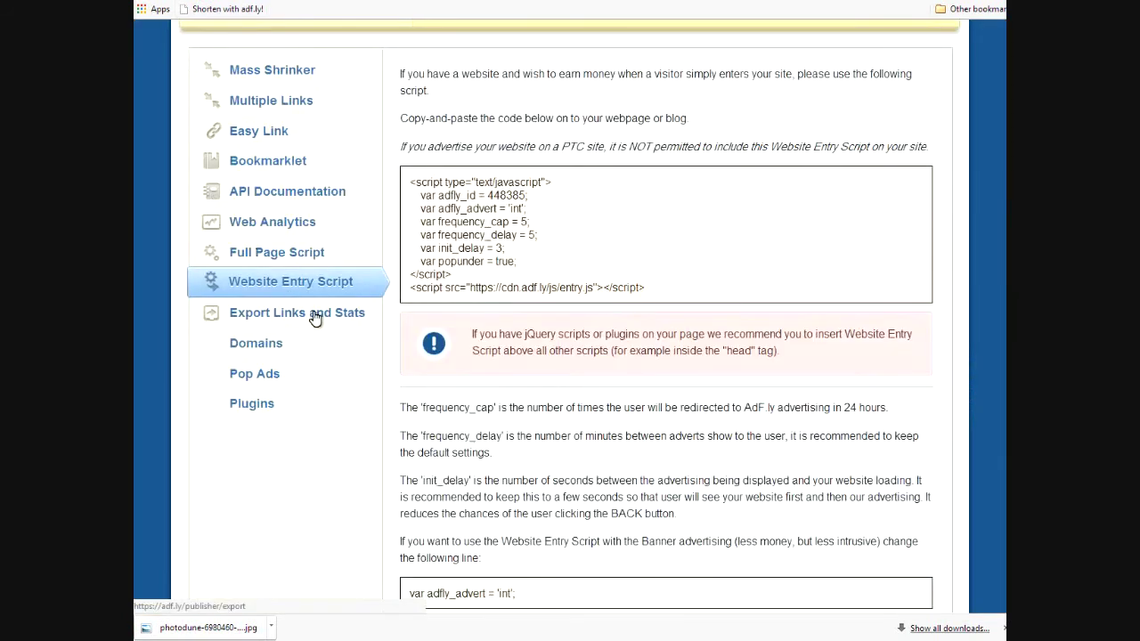
Step: Open Export Links and Stats and set the export period from 02/01/2015 to 05/13/2015
left_click(315, 318)
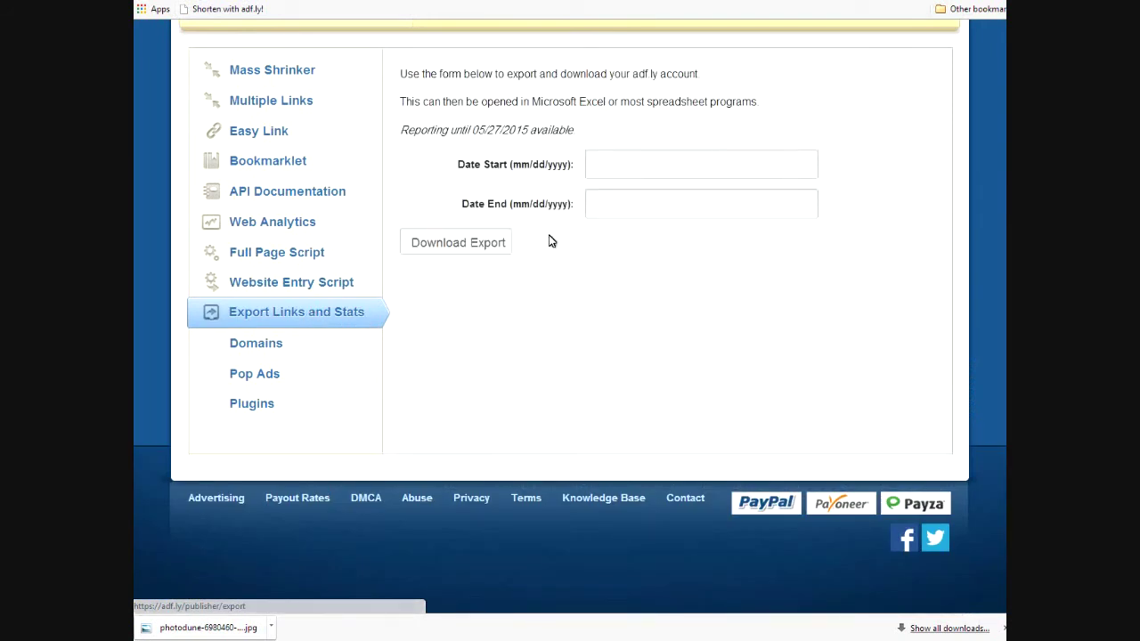
left_click(642, 170)
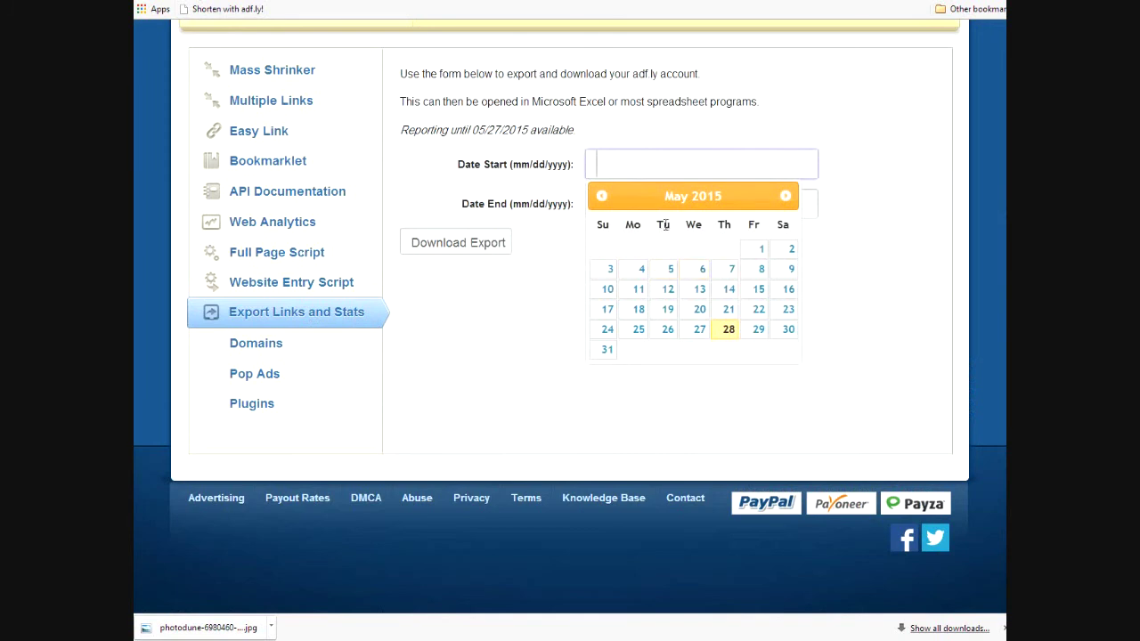
left_click(604, 200)
left_click(605, 200)
left_click(605, 200)
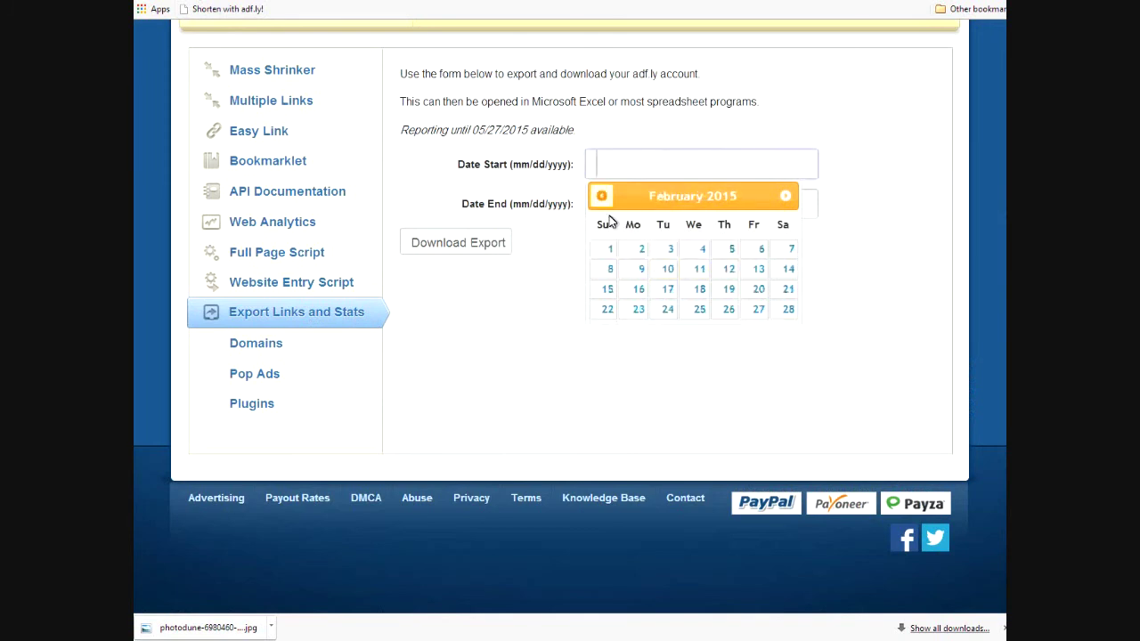
left_click(612, 250)
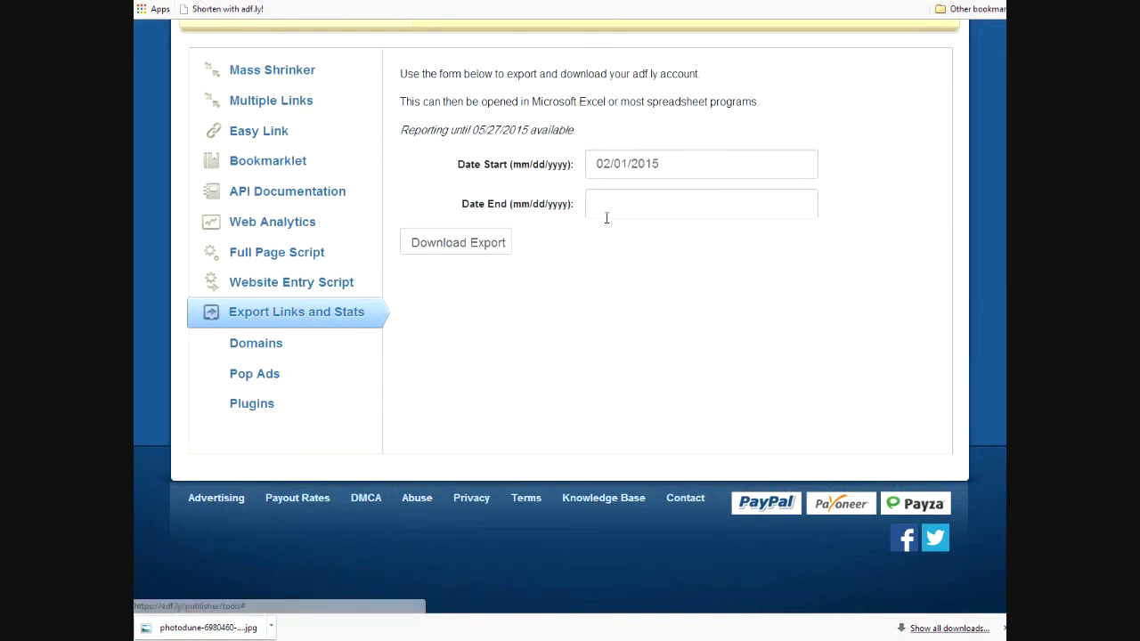
left_click(606, 211)
left_click(700, 332)
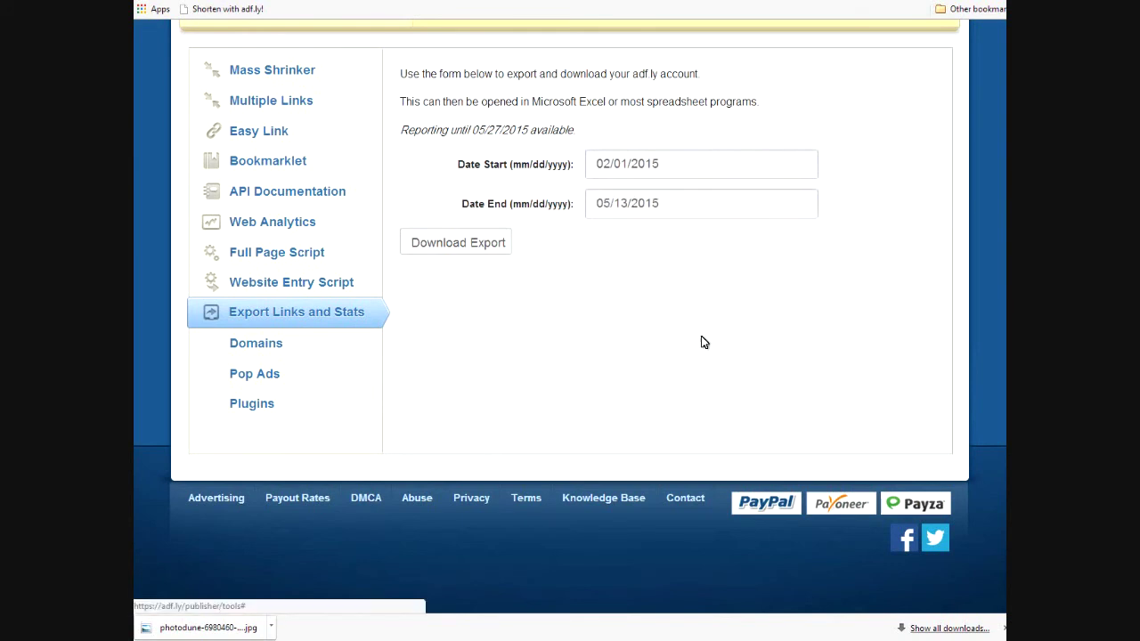
Step: Download the links and stats export and save it as adf.ly.export_20150528 (1).csv
left_click(458, 249)
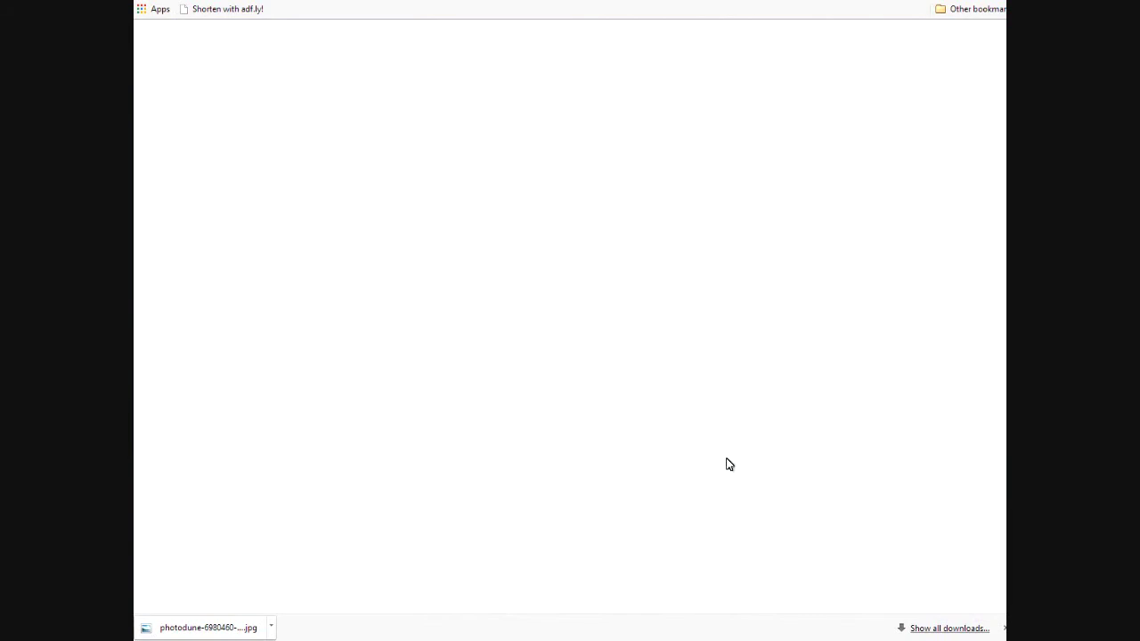
left_click(1004, 628)
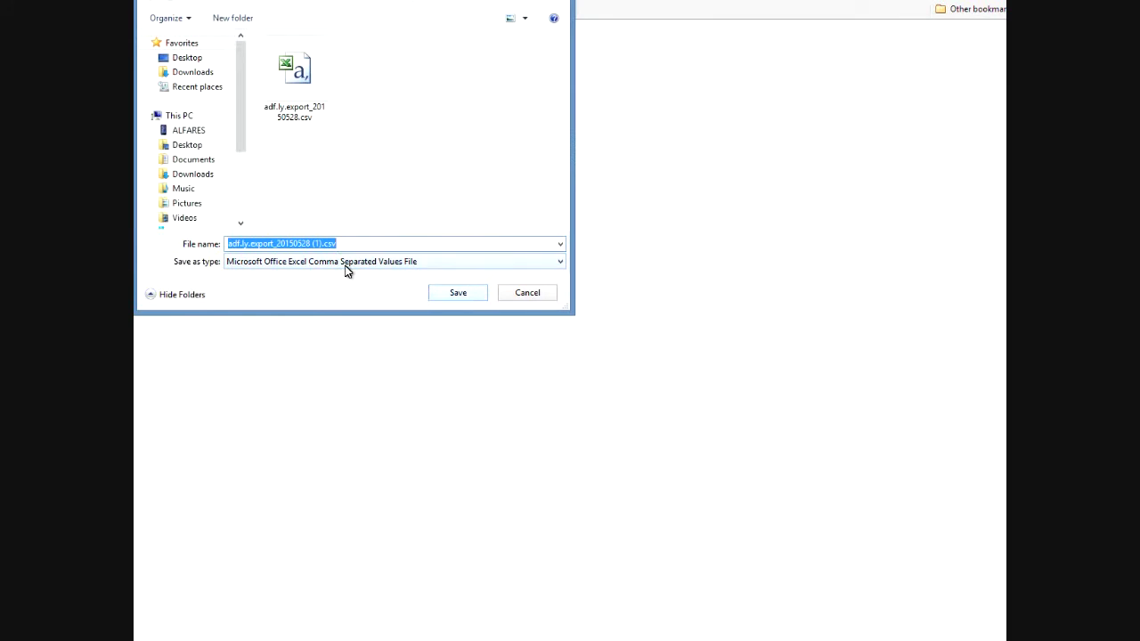
left_click(453, 295)
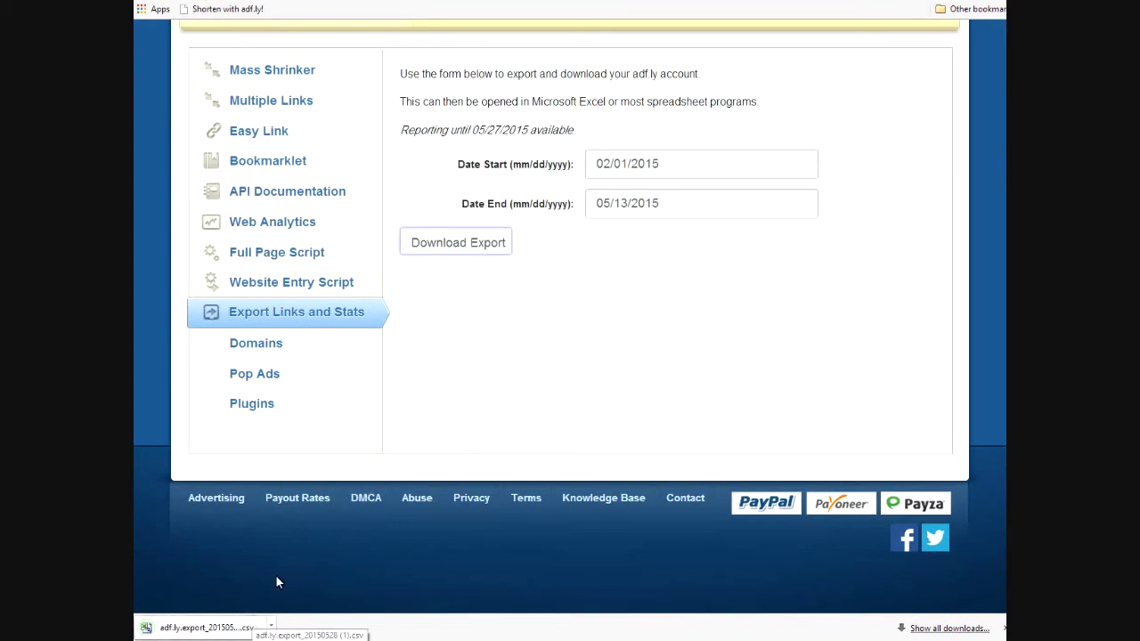
Step: Review the Domains information on custom domains and the CNAME record, and open the Create / manage domains form
scroll(245, 461, "up", 2)
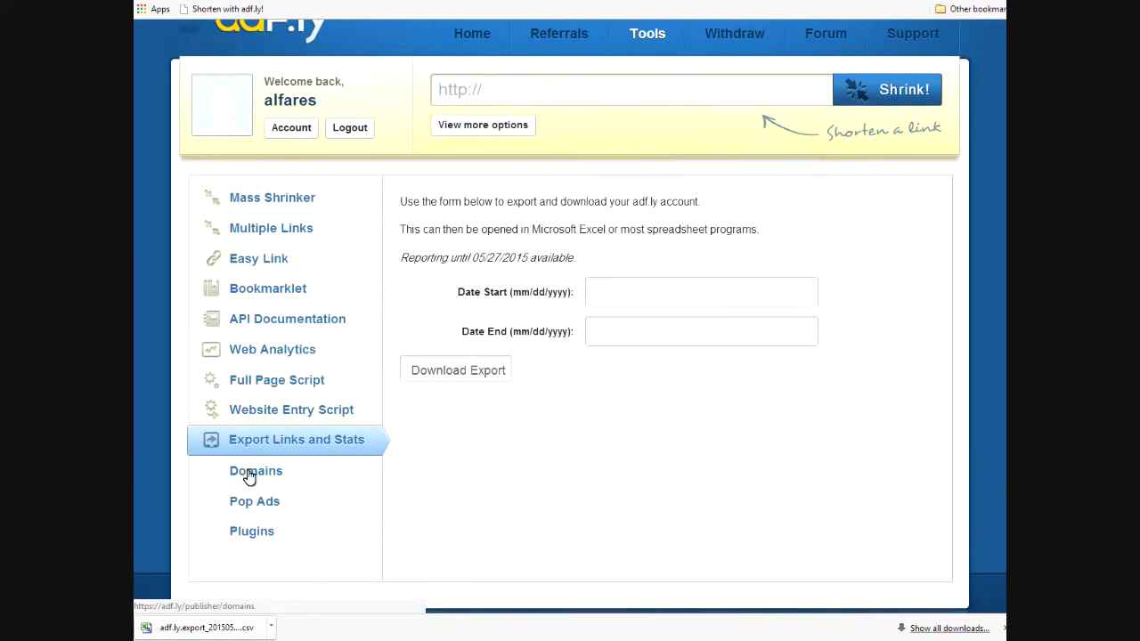
left_click(250, 475)
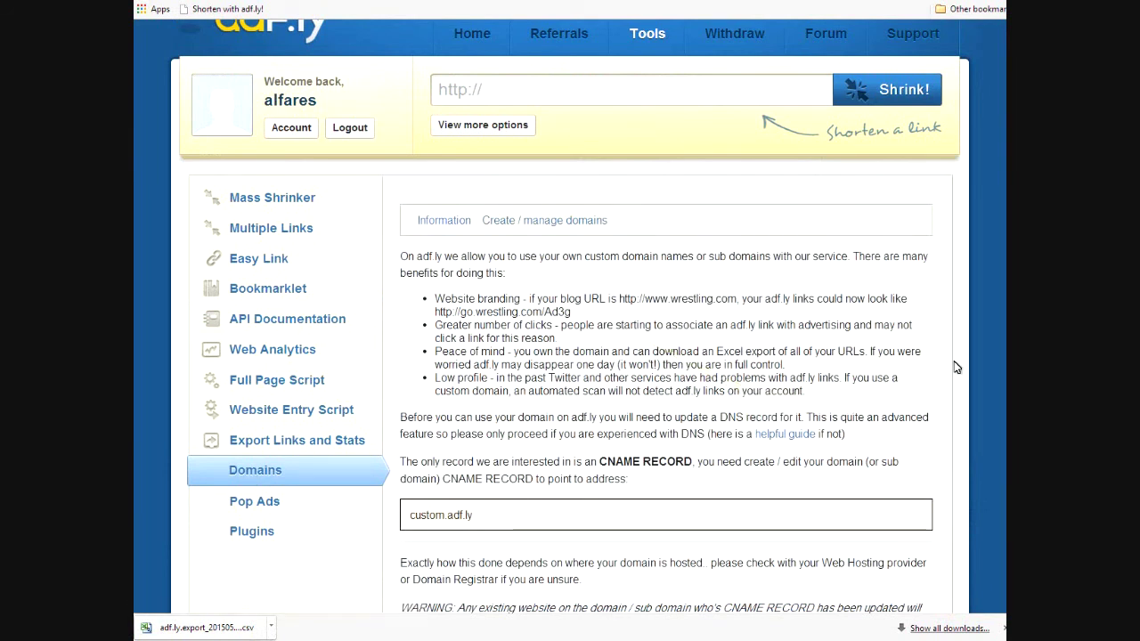
scroll(956, 367, "down", 3)
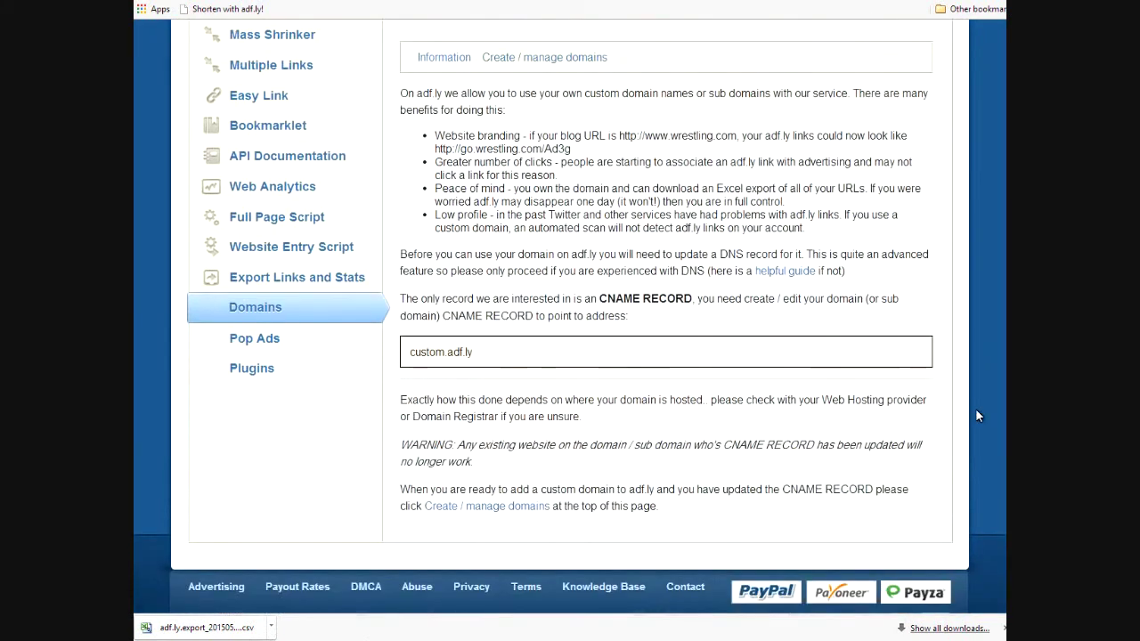
left_click(490, 506)
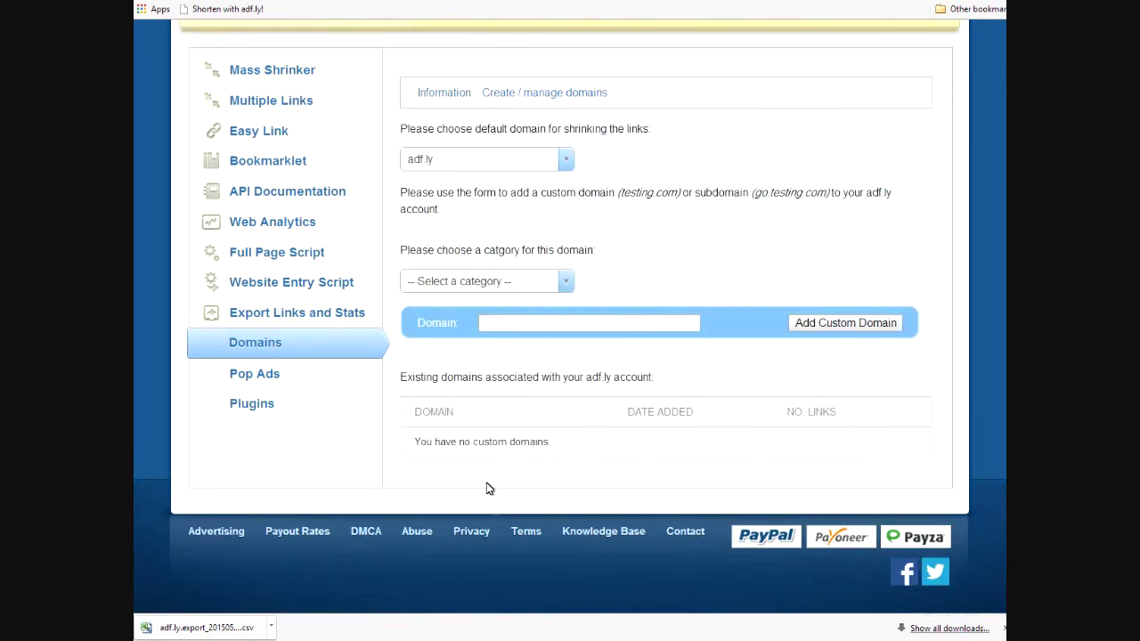
Step: Fill in the custom domain form with the category Arts and the domain sitename, without adding the domain
left_click(521, 282)
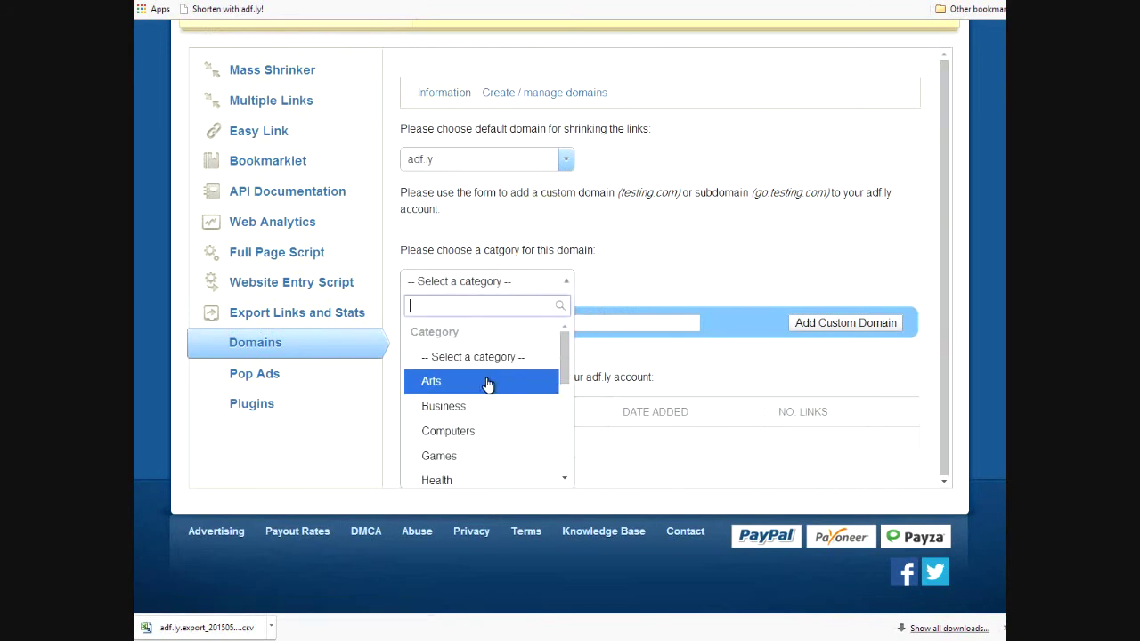
left_click(488, 381)
left_click(515, 324)
type("s")
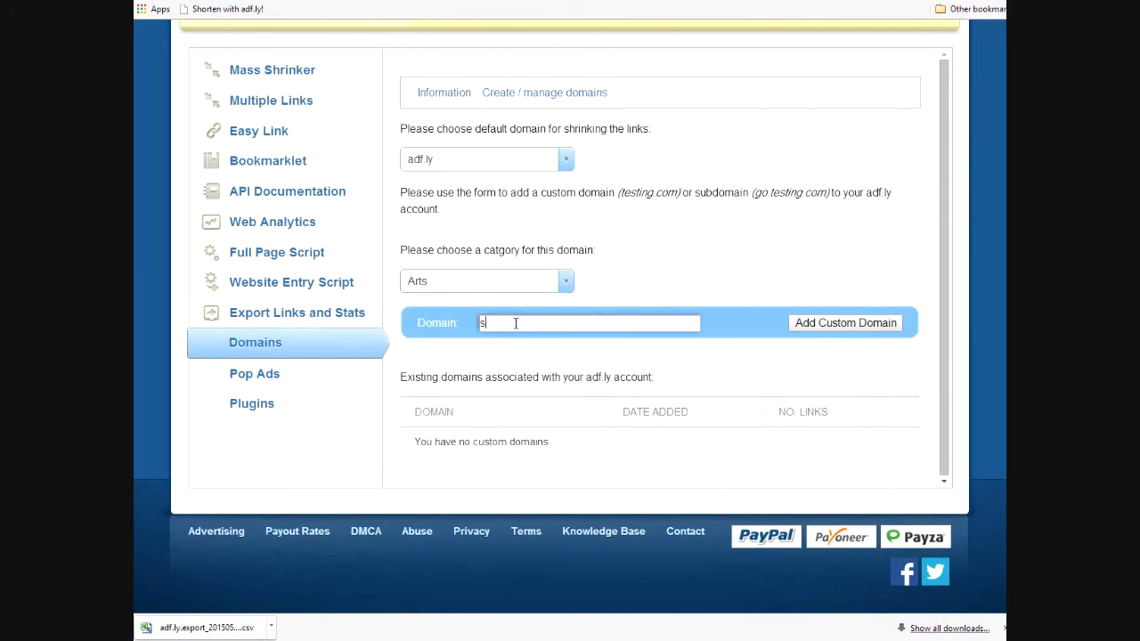
type("itename")
scroll(570, 356, "up", 3)
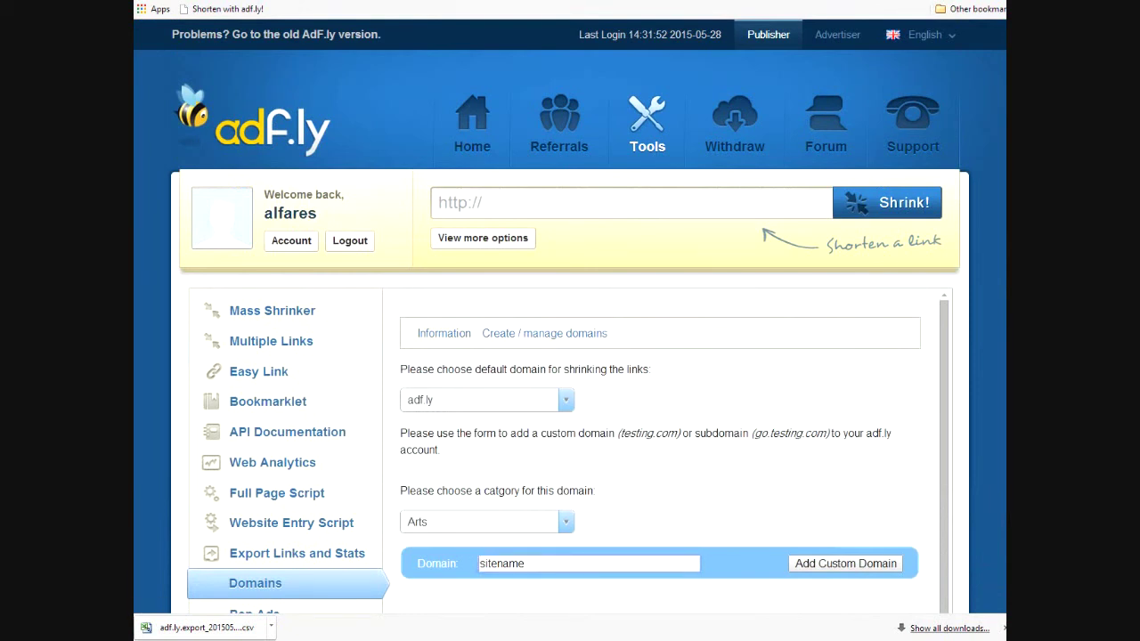
scroll(354, 504, "down", 2)
scroll(571, 357, "up", 1)
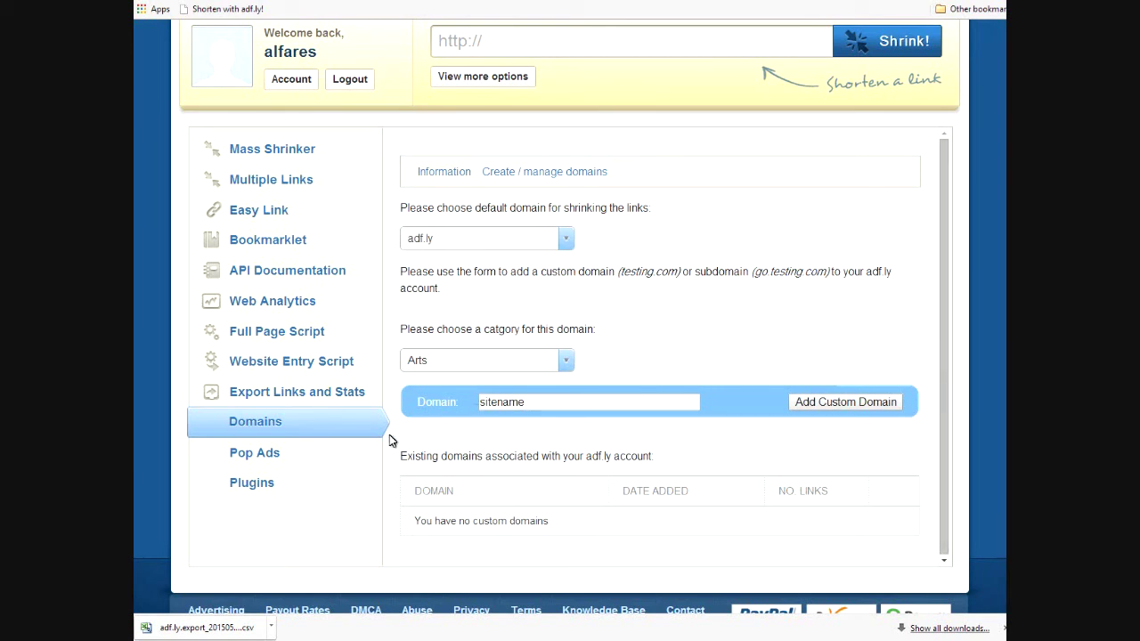
Step: Open Pop Ads and select the script code meant for a webpage or blog
left_click(257, 455)
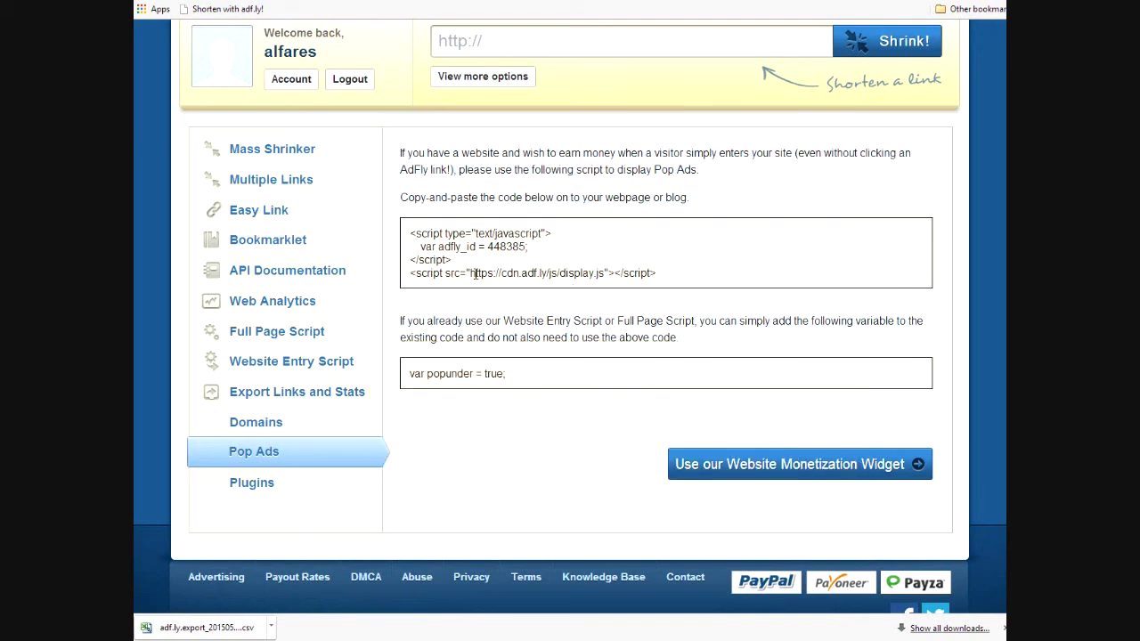
left_click_drag(690, 275, 613, 274)
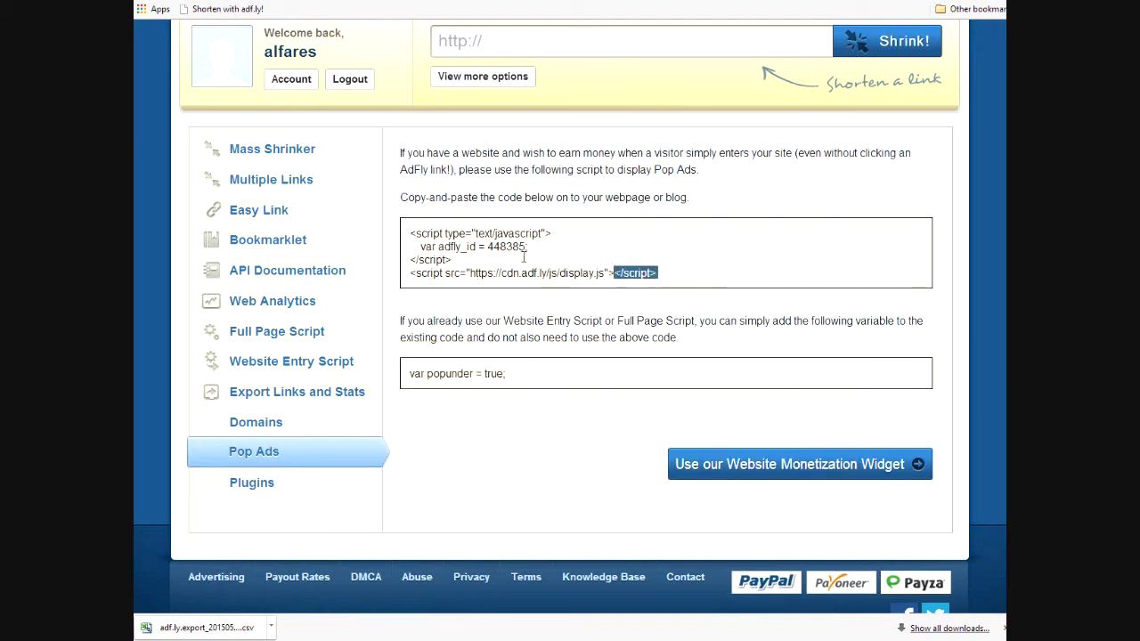
left_click_drag(524, 258, 420, 230)
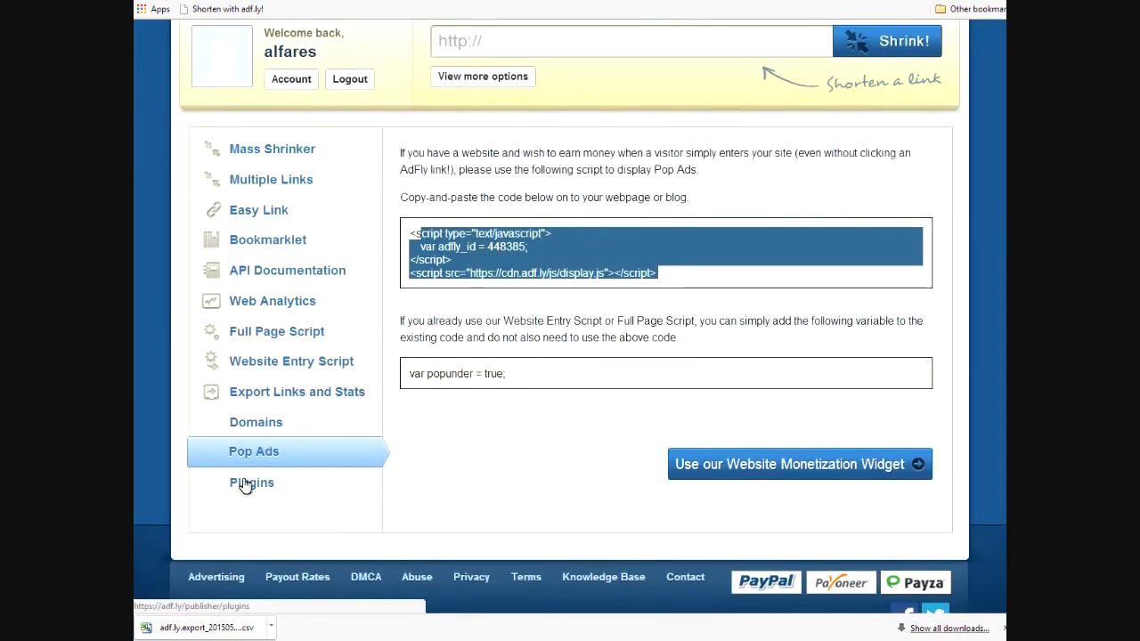
Step: Open Plugins and review the Wordpress plugin's download link and installation instructions
left_click(249, 485)
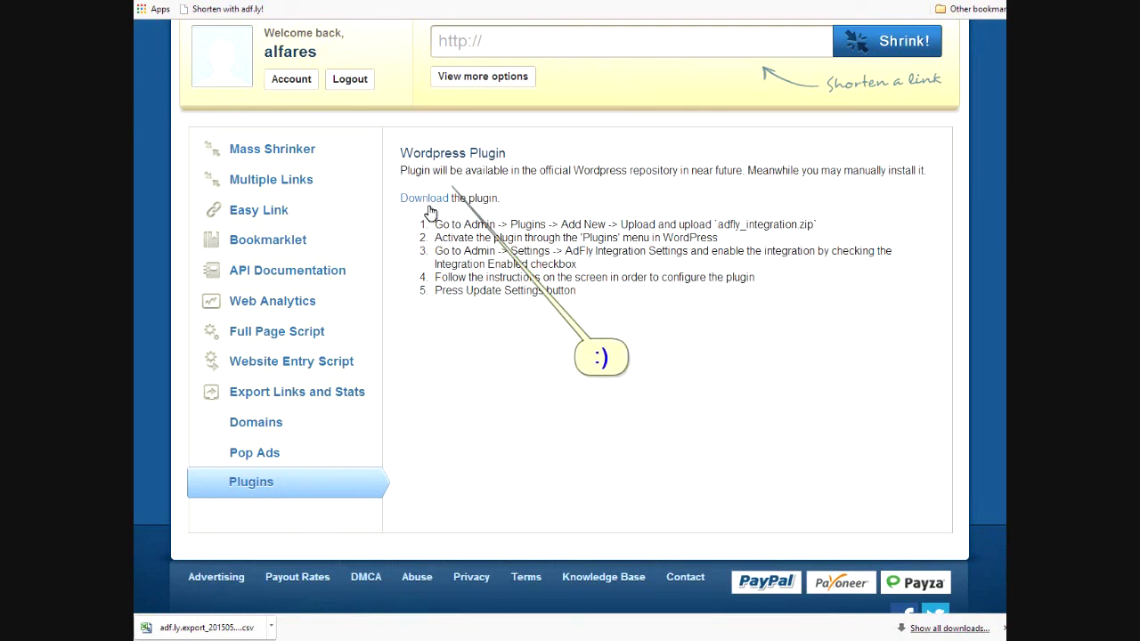
scroll(641, 241, "up", 3)
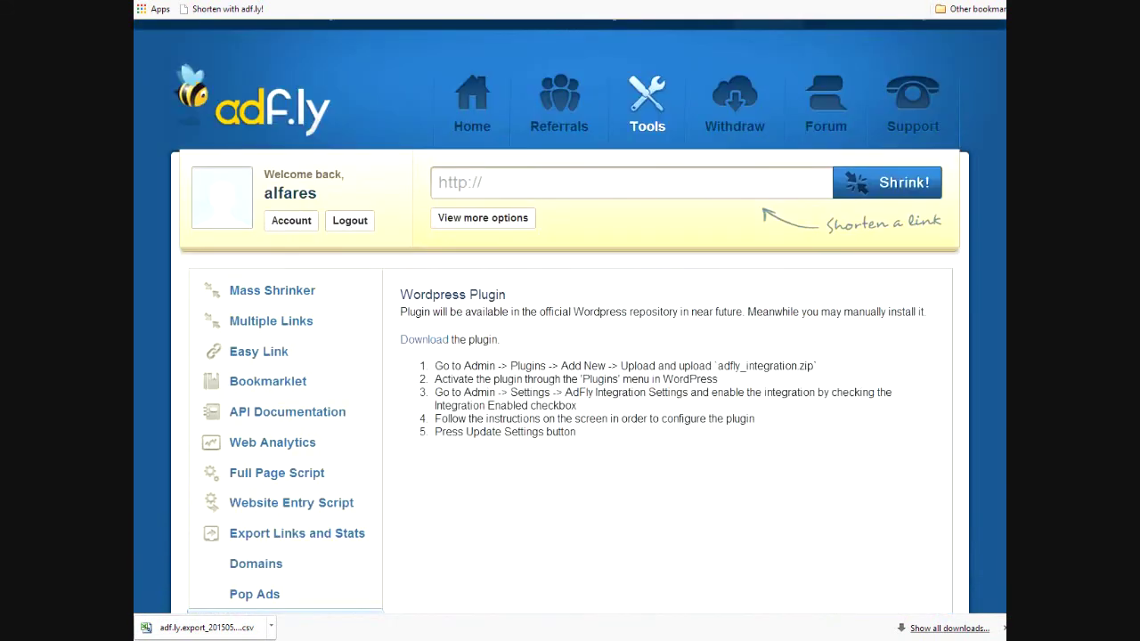
scroll(512, 80, "up", 1)
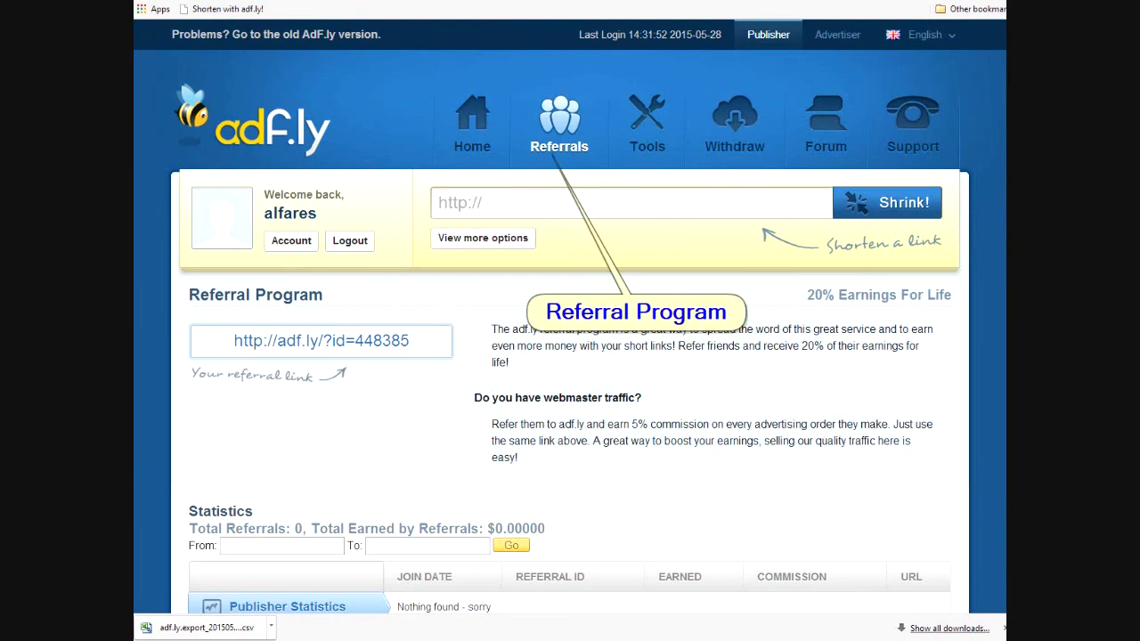
Step: Examine the Referral Program page's referral link, statistics section and referral banner sizes with their code
scroll(570, 317, "down", 1)
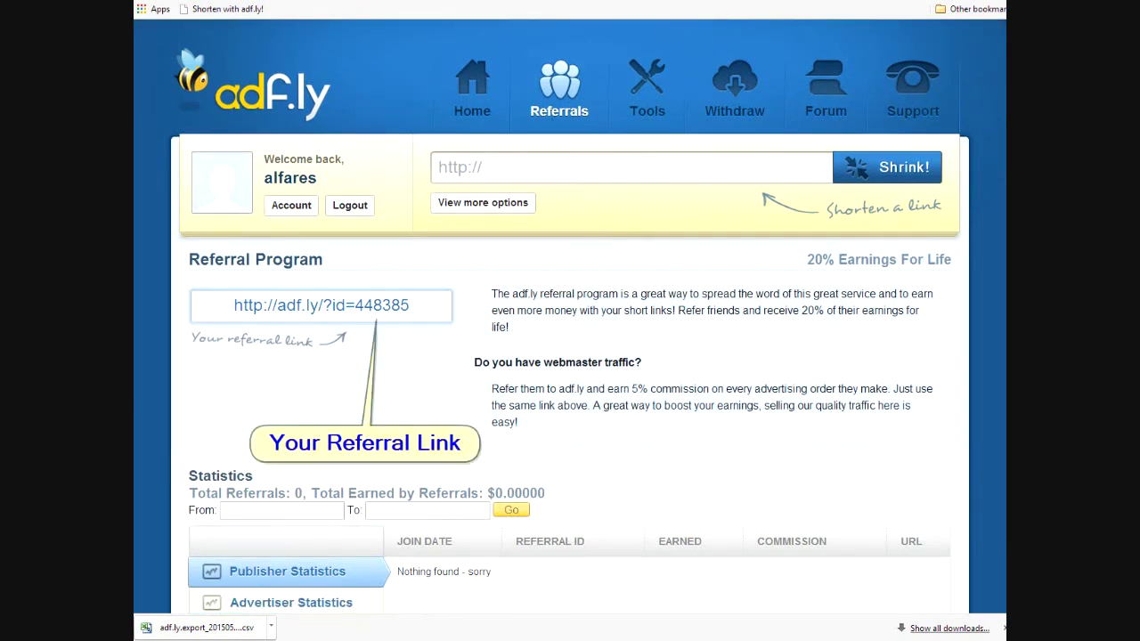
scroll(570, 317, "down", 2)
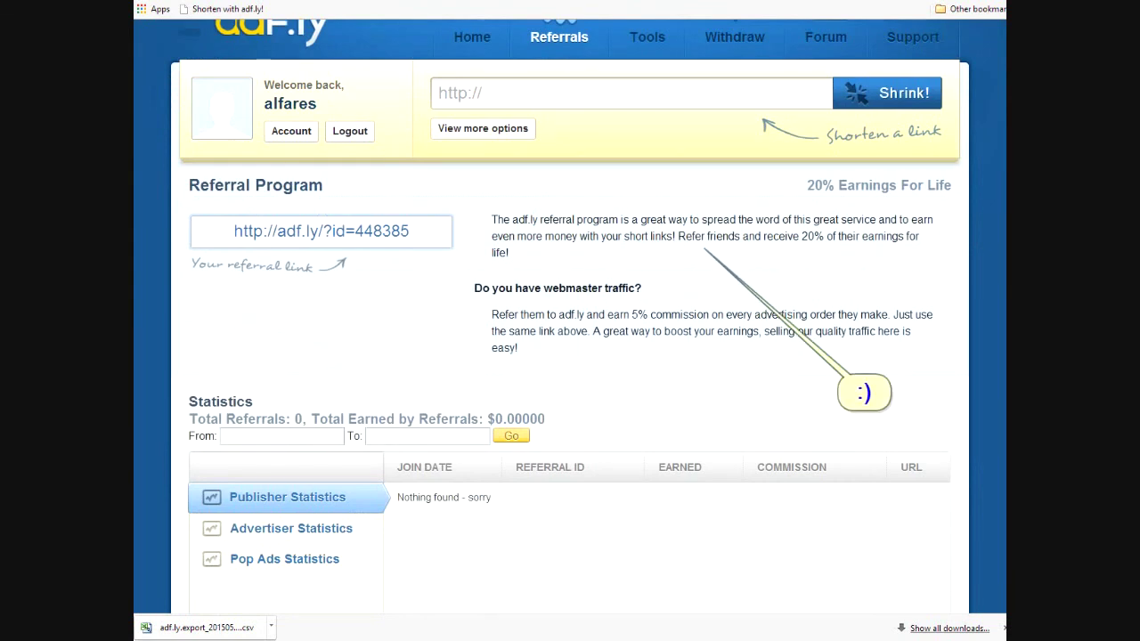
scroll(570, 317, "down", 5)
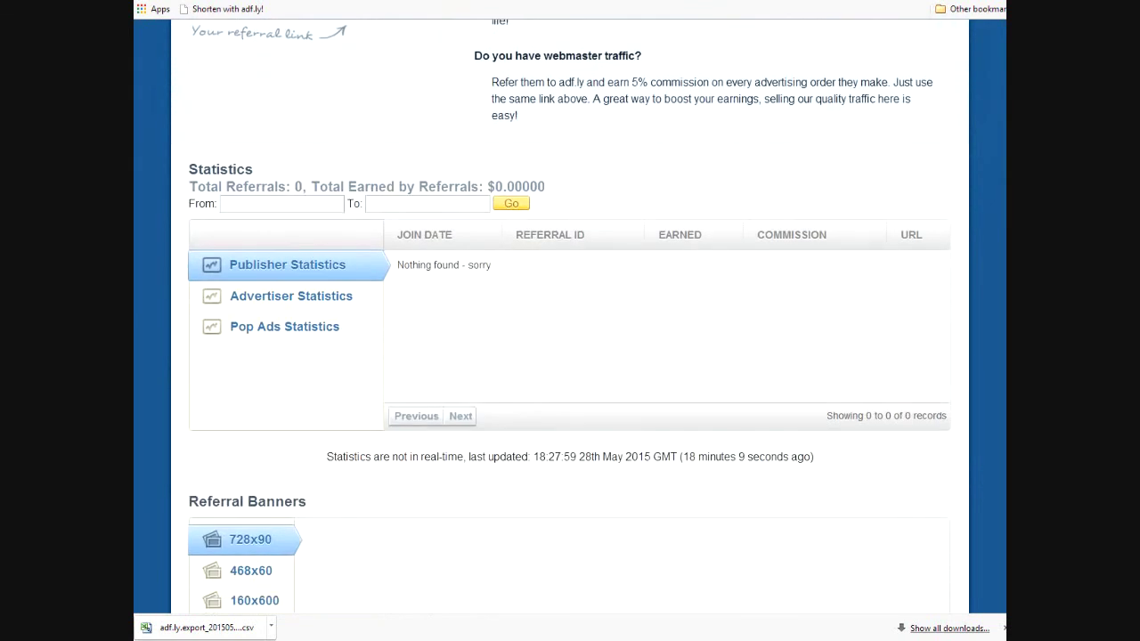
scroll(570, 317, "down", 4)
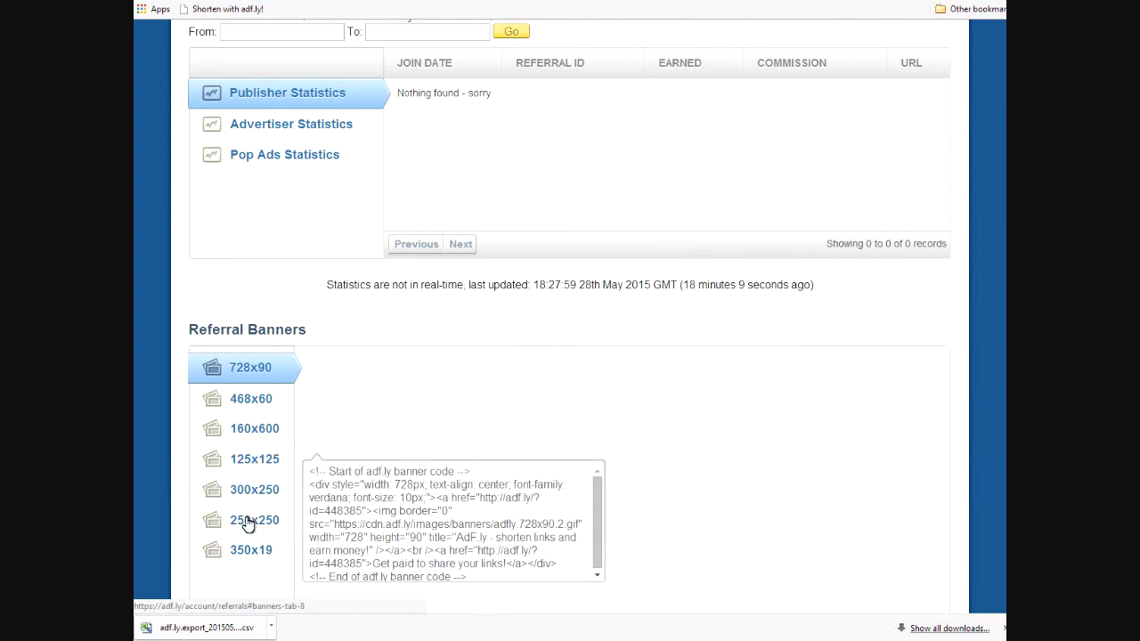
scroll(992, 418, "down", 1)
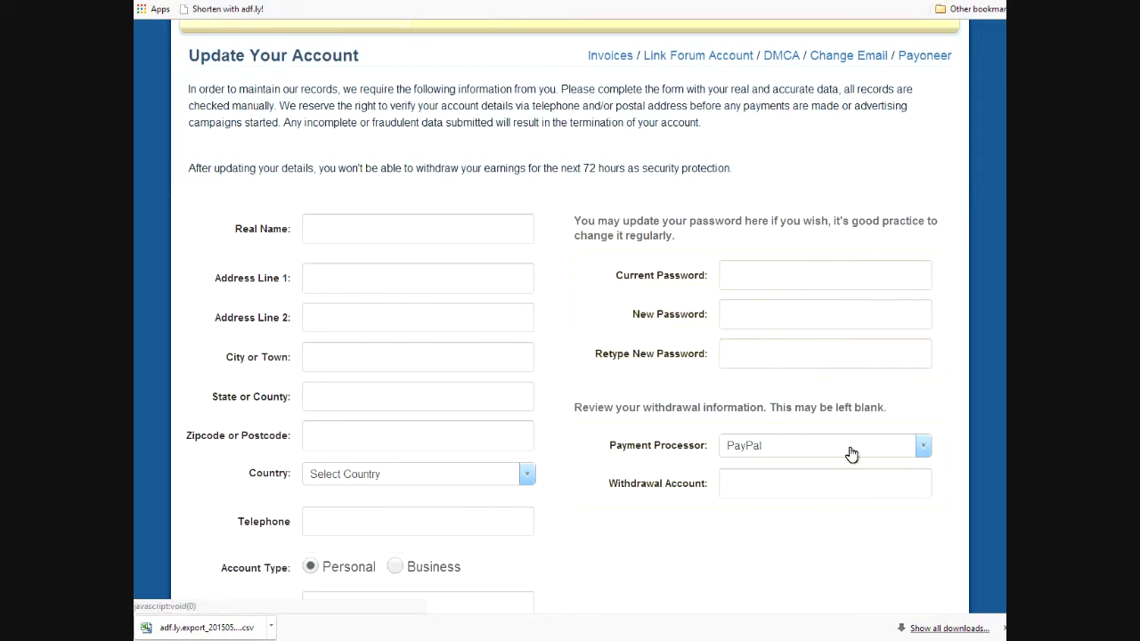
Step: Examine the account update form's payment processor options, withdrawal account and personal detail fields, and return to the home page
left_click(925, 449)
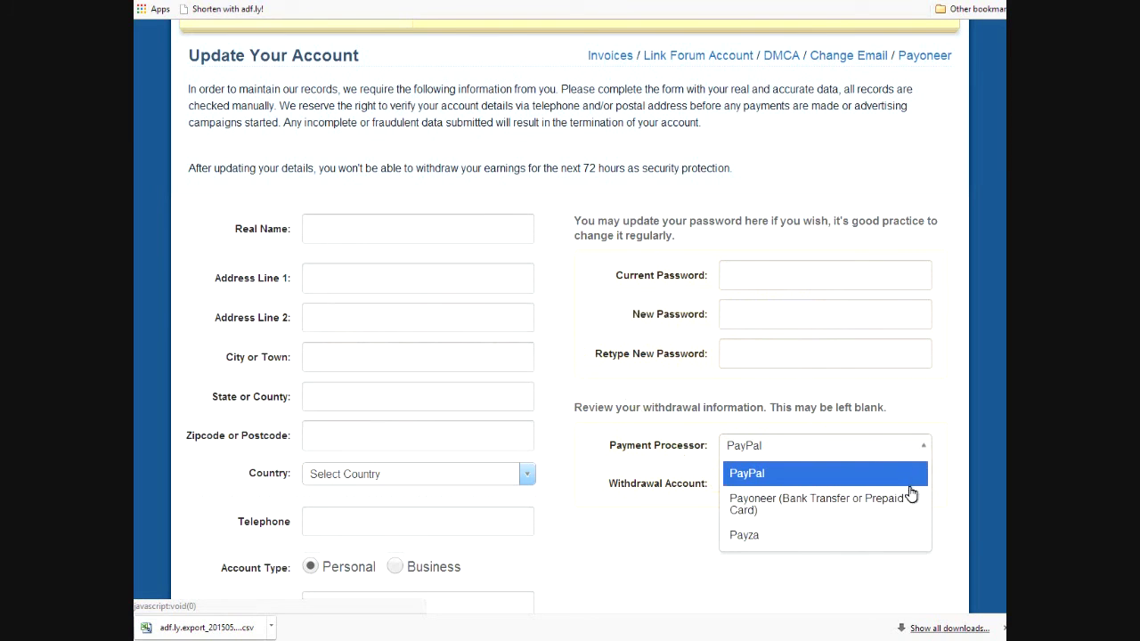
left_click(972, 487)
left_click(845, 481)
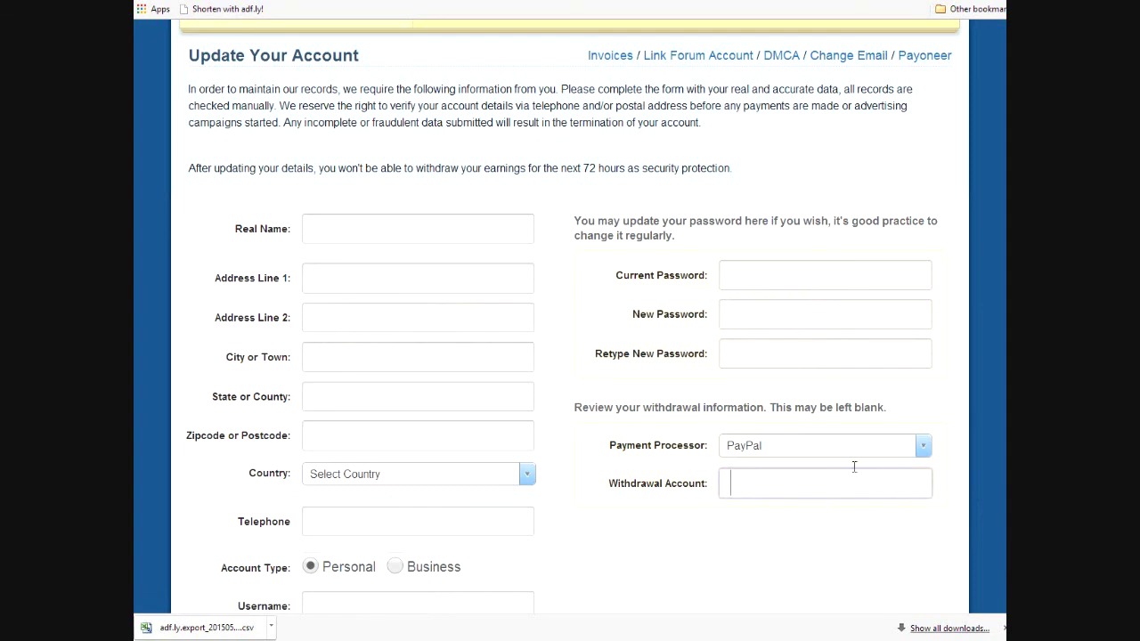
scroll(570, 356, "down", 1)
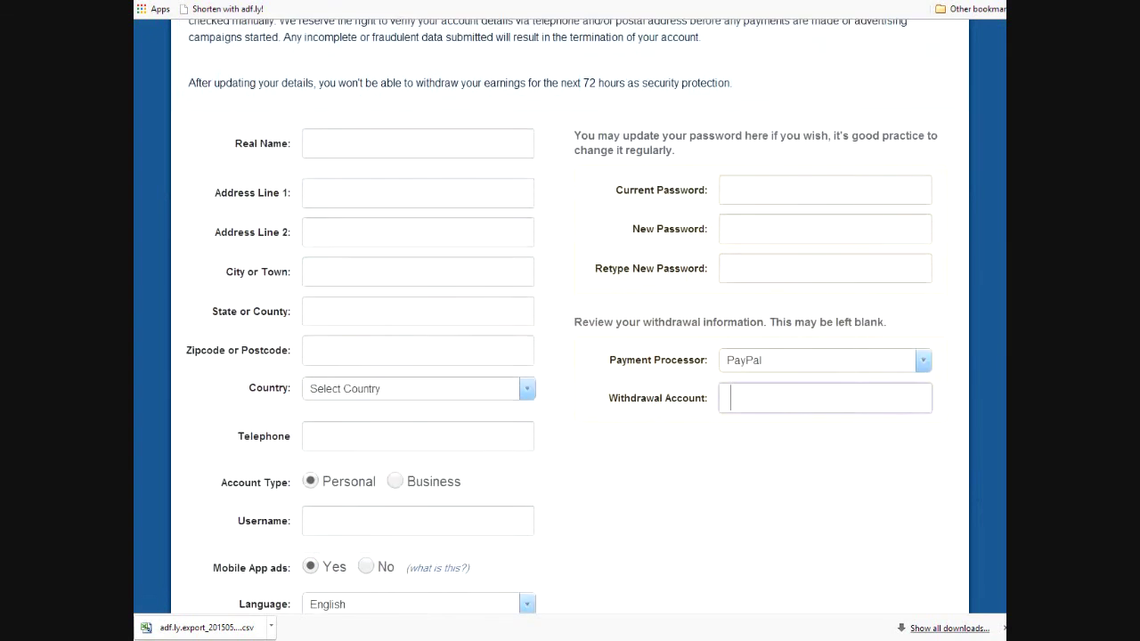
scroll(570, 357, "up", 1)
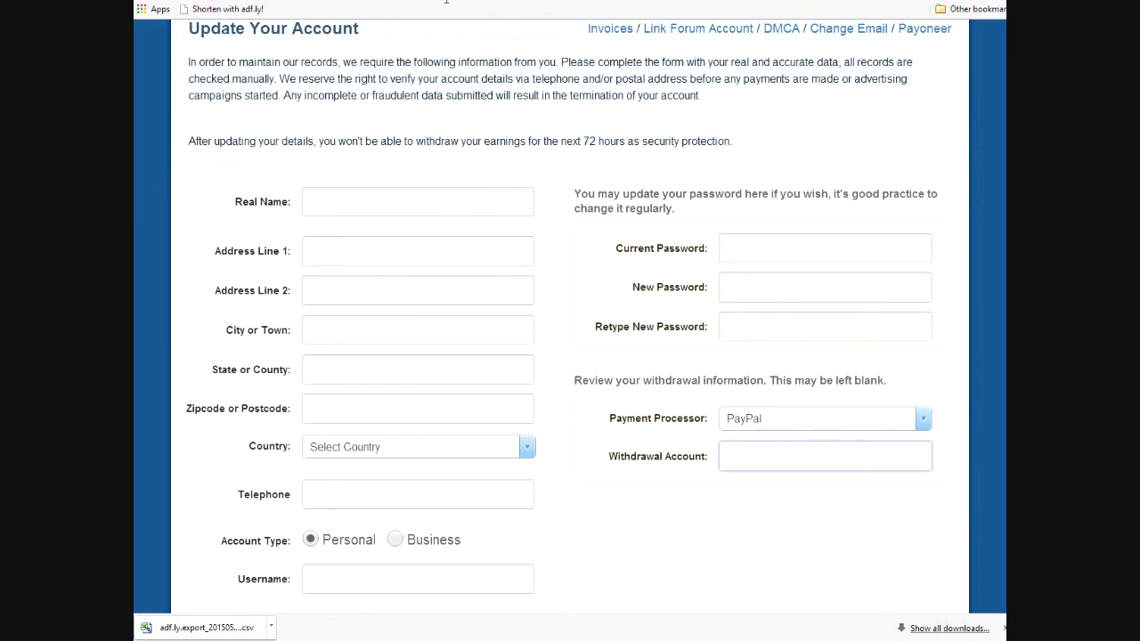
key("alt+Left")
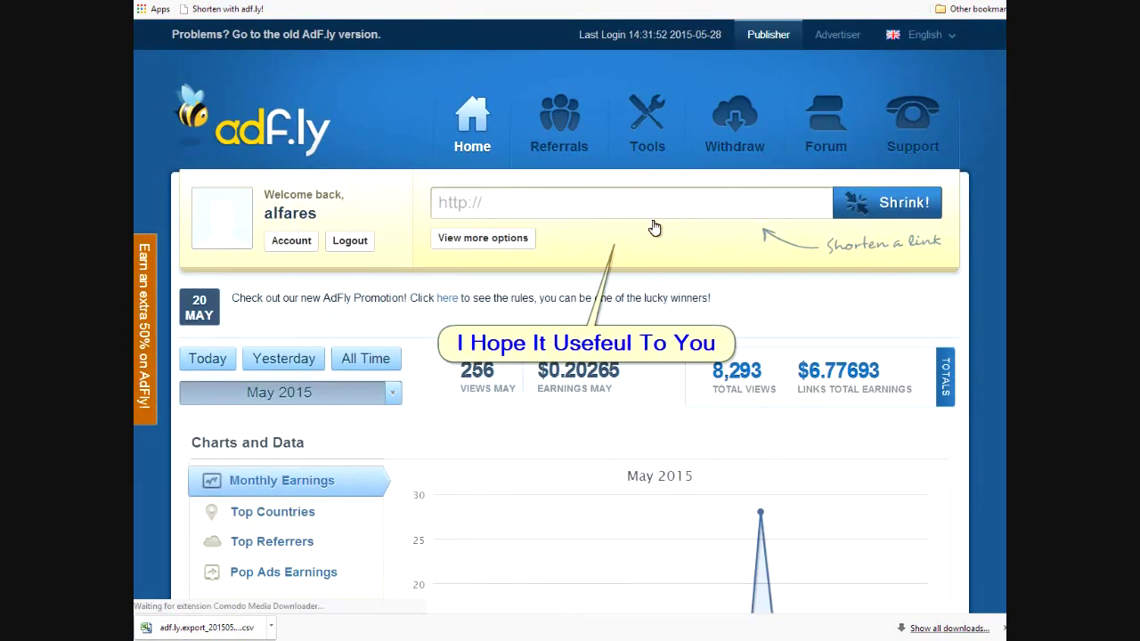